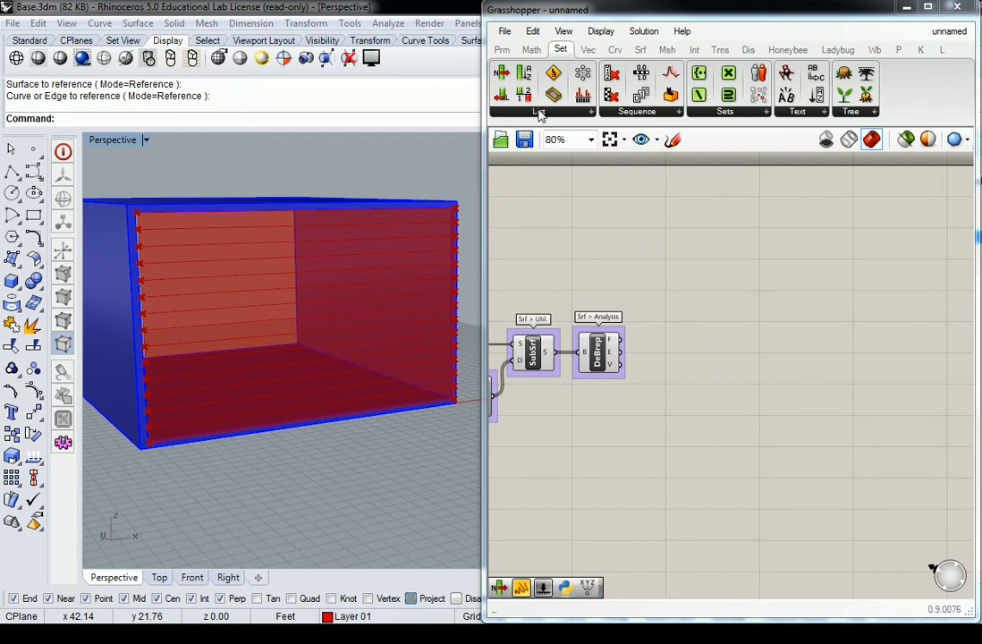
Examine the DeBrep edges output in an enlarged temporary text panel, and delete the panel after reading it.
left_click(502, 49)
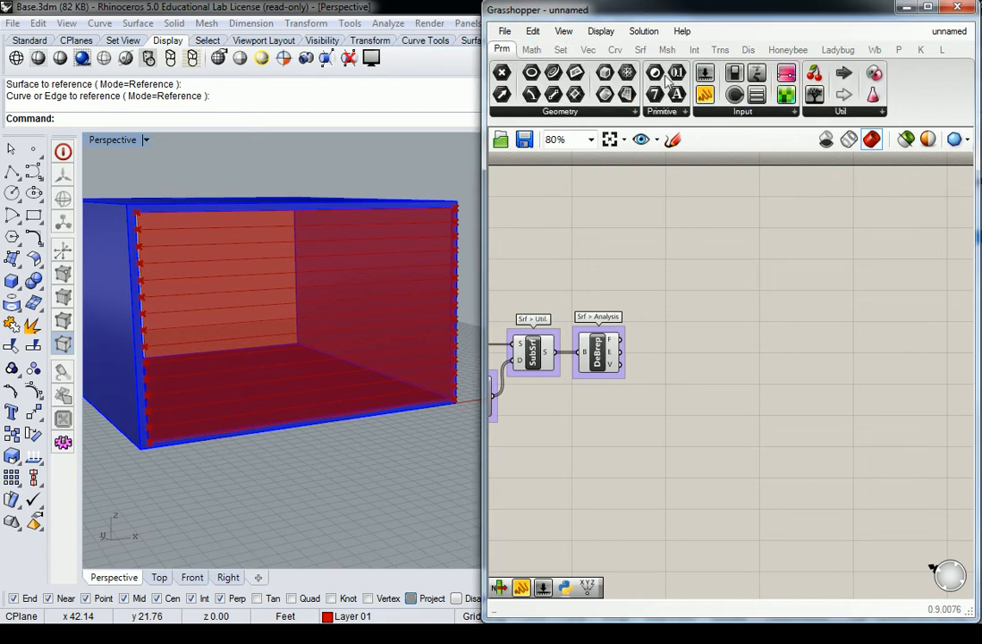
left_click_drag(705, 94, 712, 341)
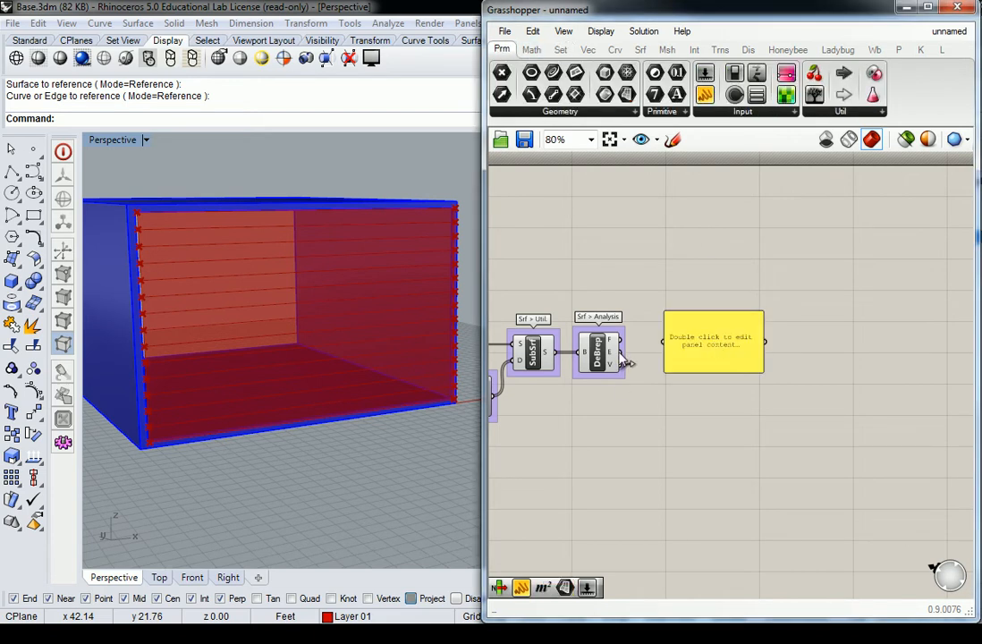
left_click_drag(621, 352, 669, 352)
left_click_drag(761, 371, 893, 543)
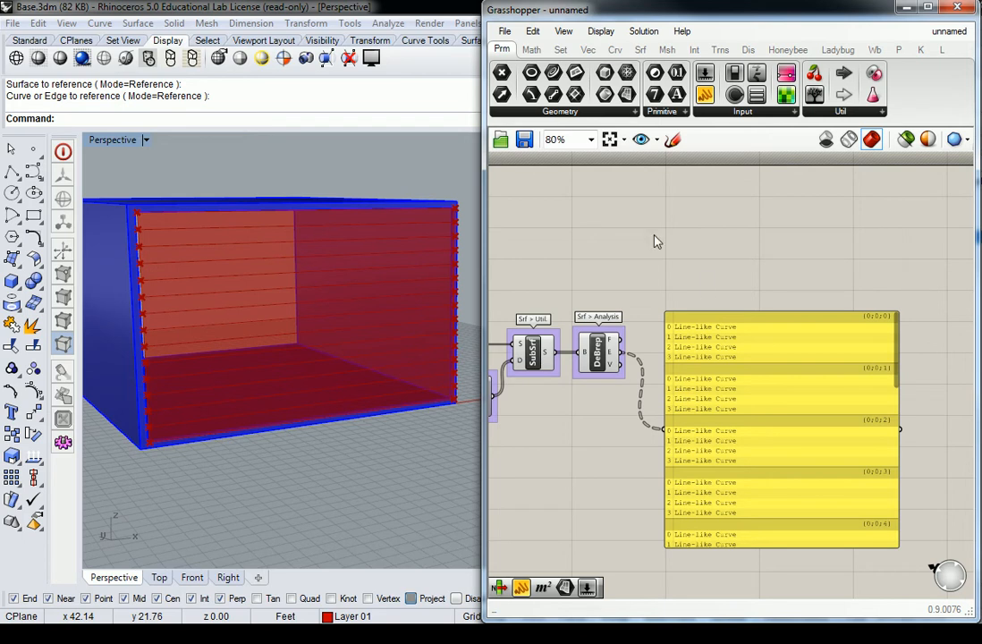
left_click(719, 371)
key("Delete")
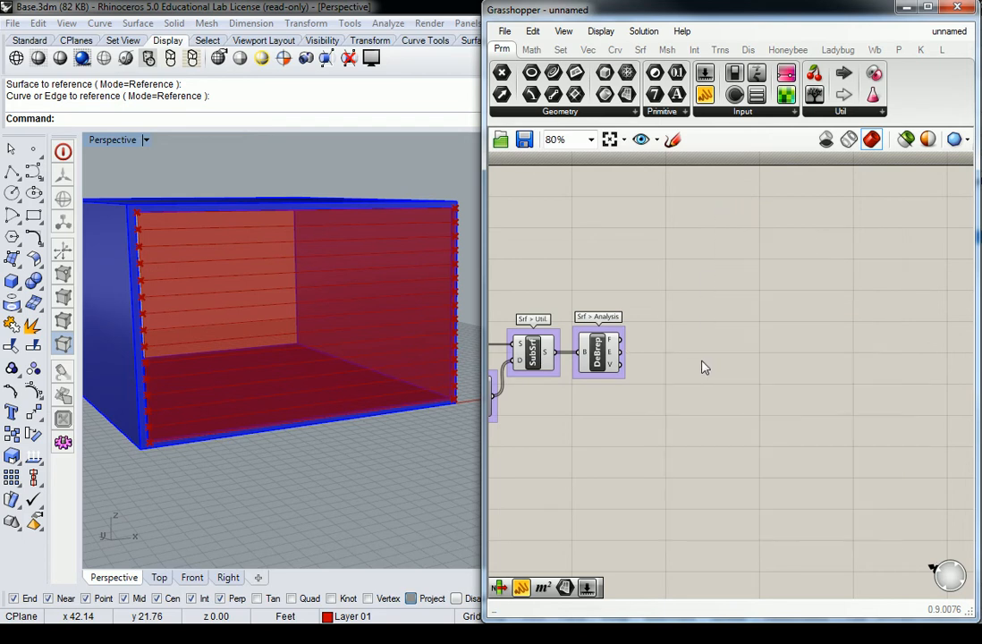
Add a List Item component beside DeBrep and feed the DeBrep edges output into its list input.
left_click(533, 51)
left_click(560, 49)
left_click(569, 113)
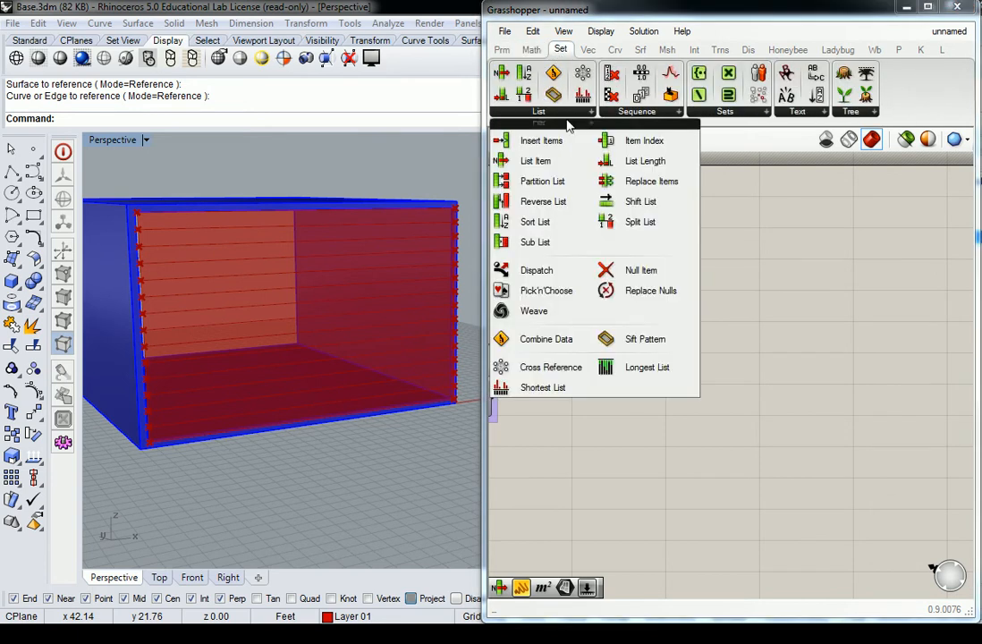
left_click_drag(542, 168, 712, 343)
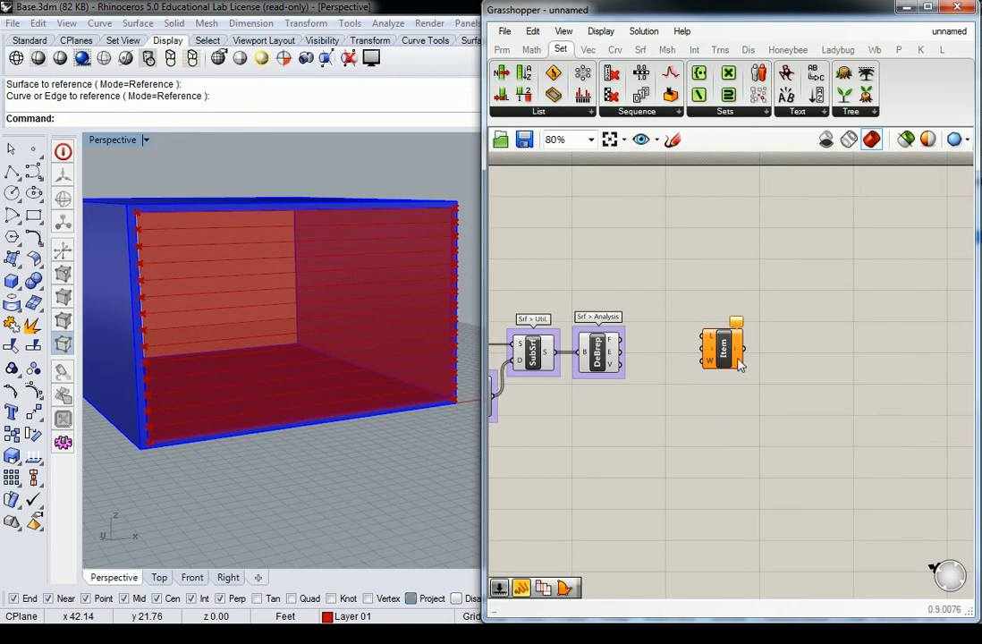
left_click_drag(621, 353, 698, 368)
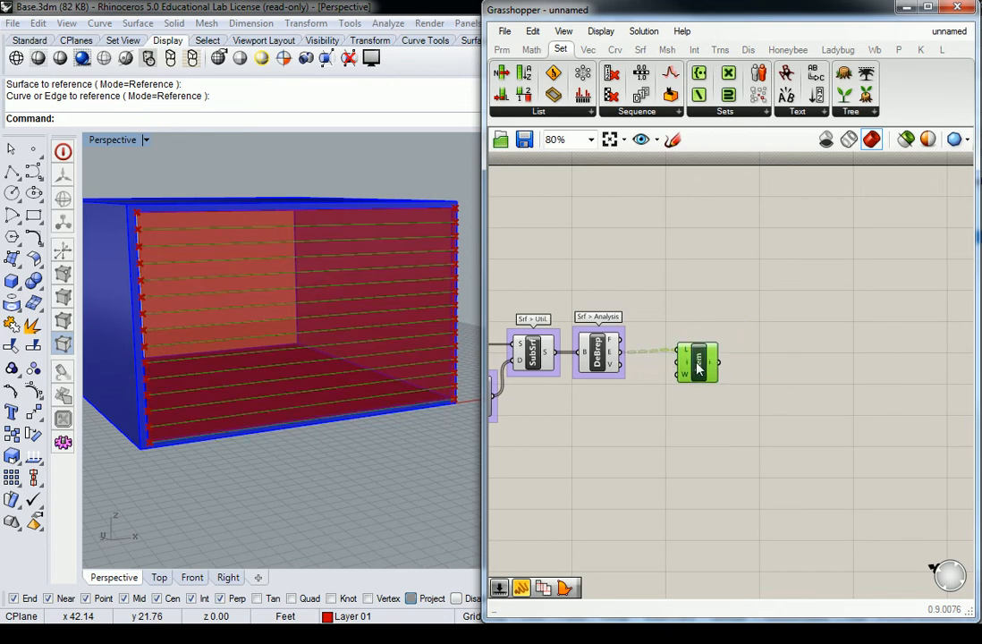
left_click(642, 363)
scroll(642, 363, "up", 1)
scroll(642, 363, "up", 1)
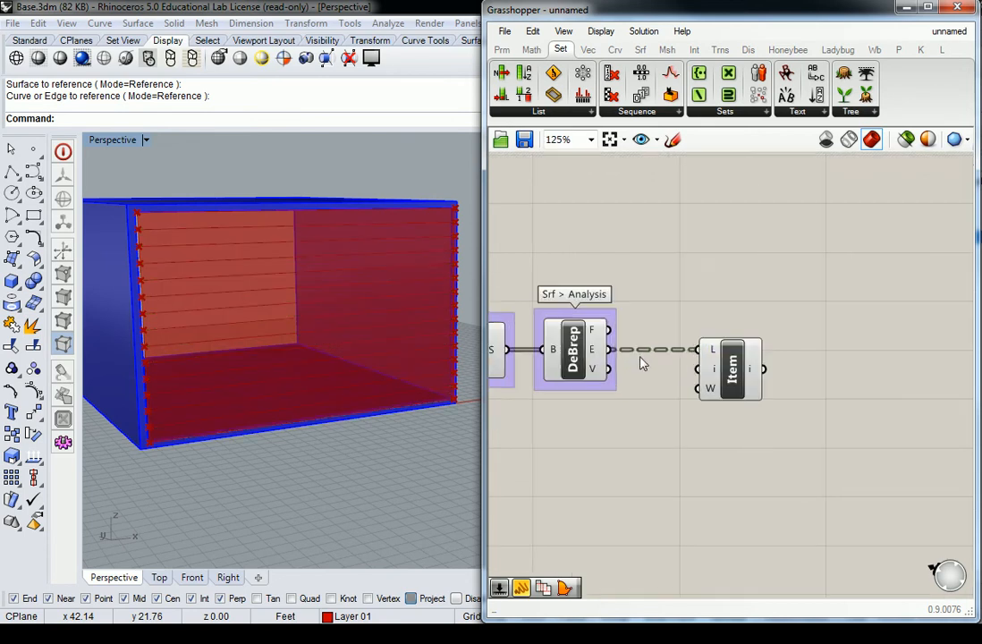
Create an integer number slider ranging from 0 to 3 and connect it to the List Item's index input.
mouse_move(595, 358)
double_click(632, 249)
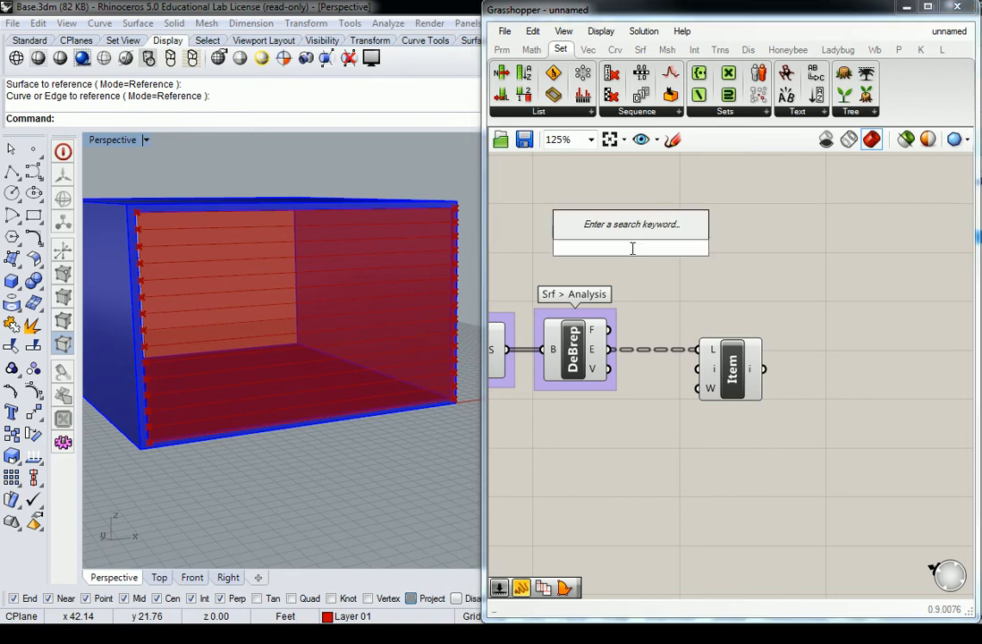
type("0<3")
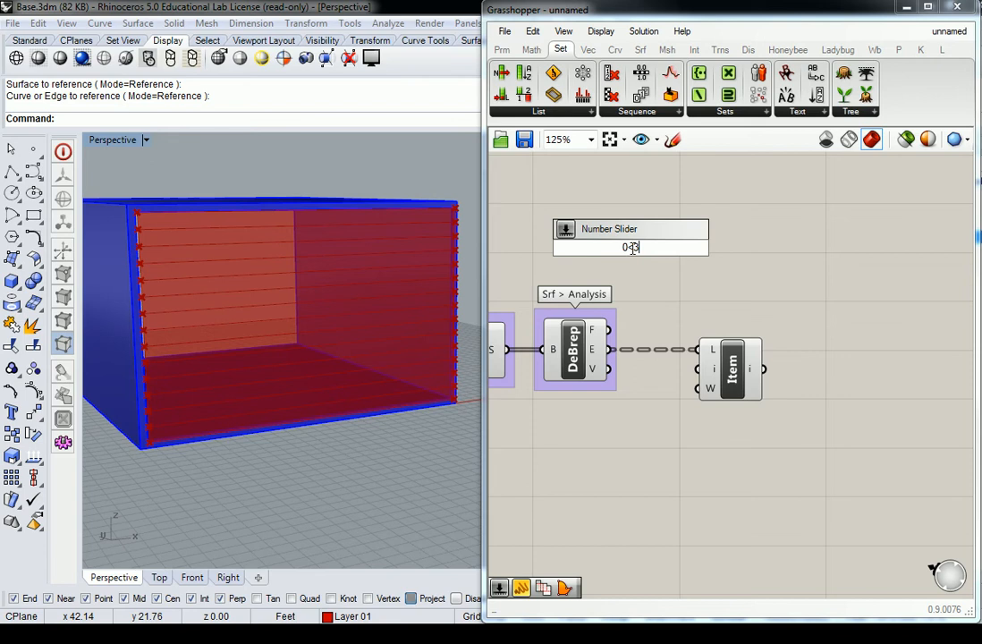
left_click(637, 182)
double_click(633, 245)
type("0<3")
key("Return")
left_click_drag(640, 245, 609, 410)
left_click_drag(674, 411, 697, 368)
right_click_drag(665, 404, 734, 382)
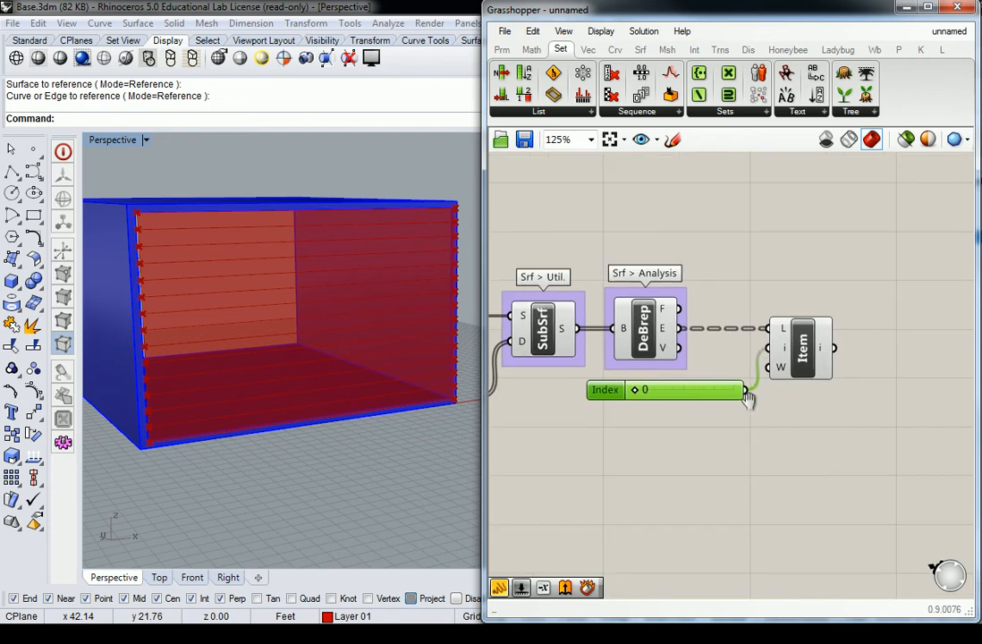
Move the List Item and its index slider below DeBrep, and duplicate the connected pair above DeBrep.
left_click(802, 353)
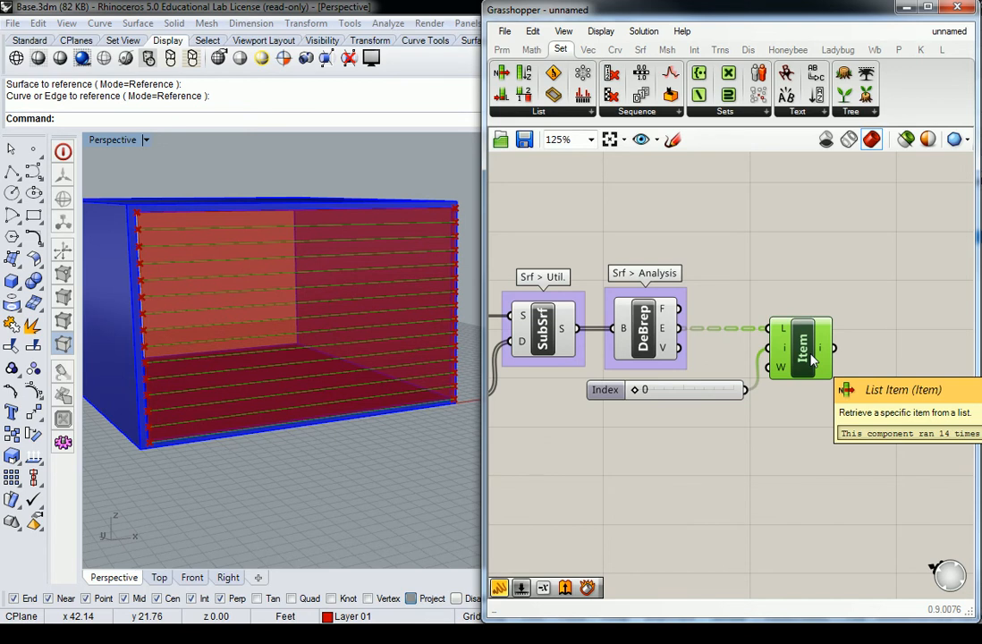
left_click_drag(858, 280, 579, 404)
left_click_drag(808, 345, 905, 487)
scroll(903, 423, "down", 3)
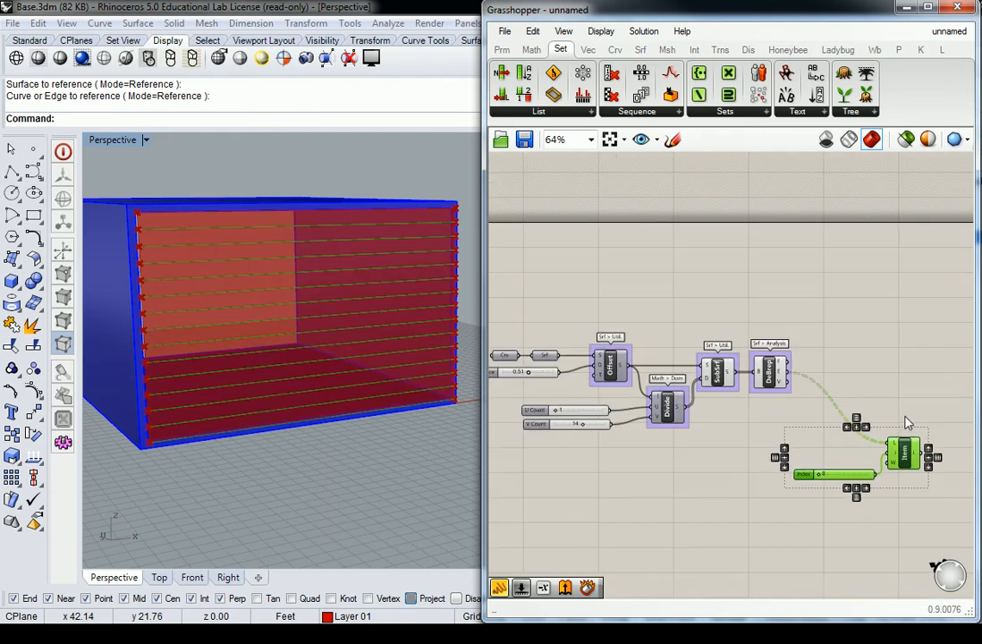
scroll(830, 413, "up", 3)
left_click_drag(841, 469, 839, 200)
Group the lower List Item with its index slider and name the group "Bottom Edge".
left_click(909, 421)
left_click_drag(910, 429, 649, 512)
right_click(715, 456)
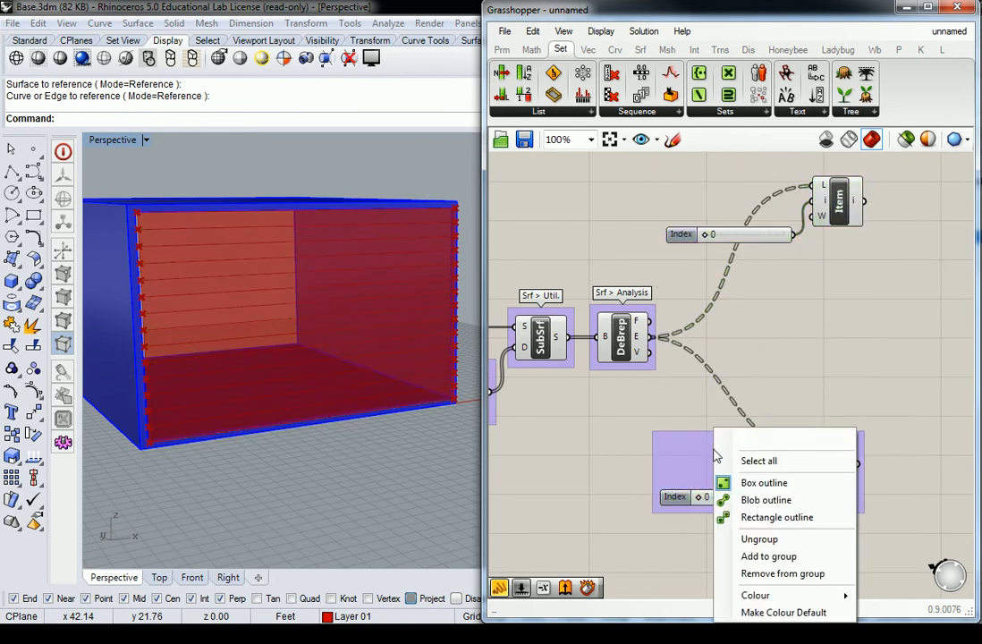
type("Bottom")
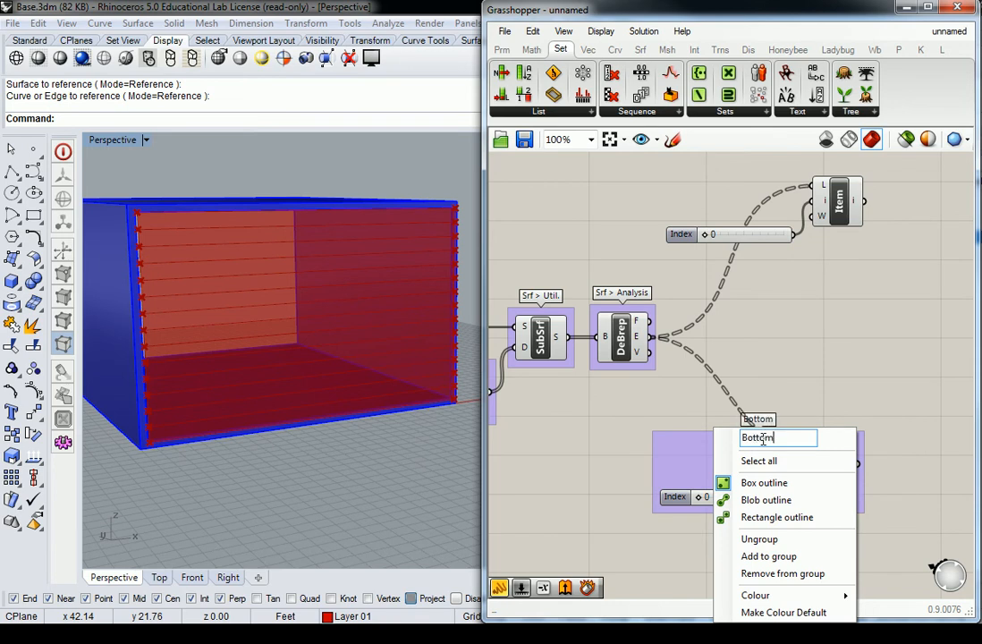
type(" Edge")
Set the upper List Item's index slider to 2.
right_click_drag(785, 268, 732, 368)
left_click(778, 307)
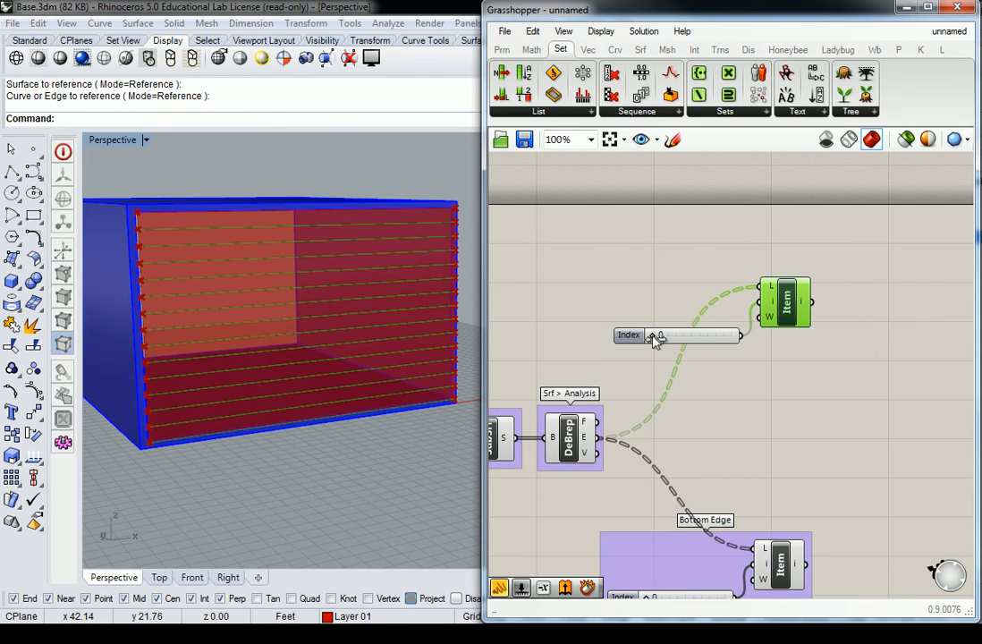
left_click_drag(660, 341, 706, 341)
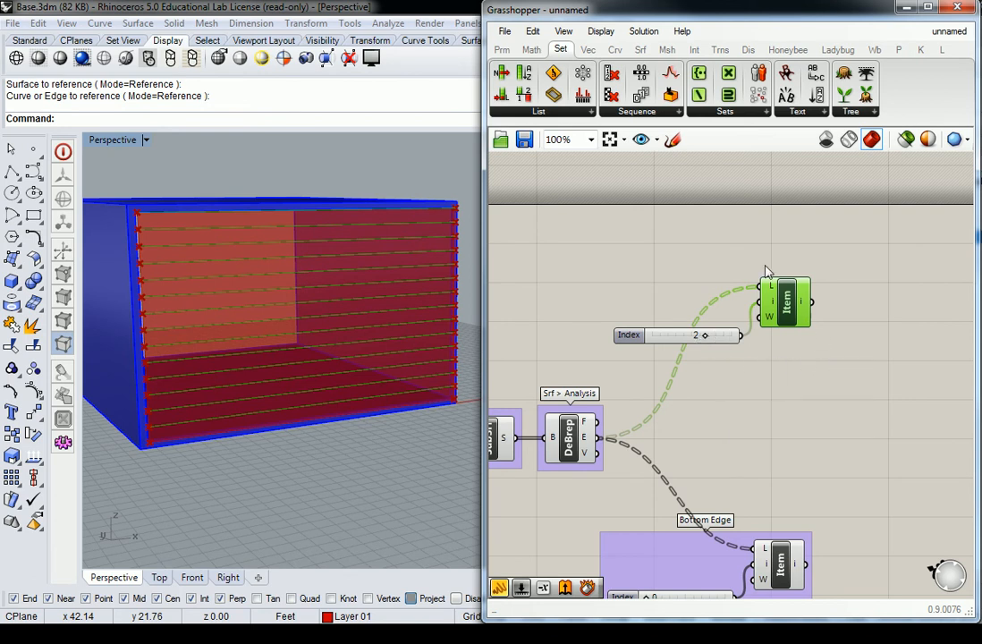
Group the upper List Item with its index slider and name the group "Top Edge".
left_click_drag(840, 284, 677, 353)
key("ctrl+g")
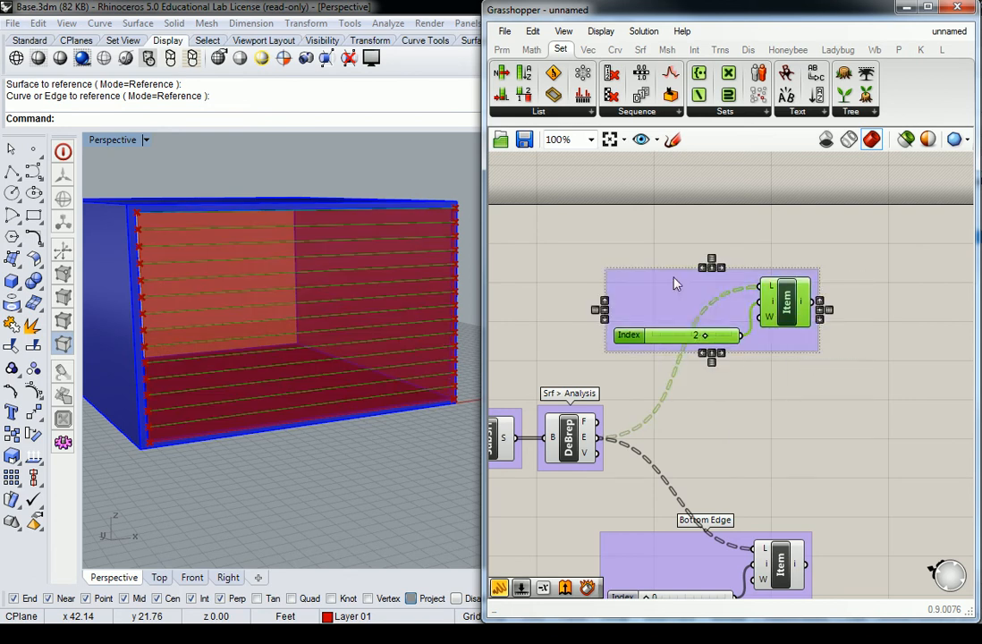
left_click(705, 285)
right_click(705, 288)
type("Top Edge")
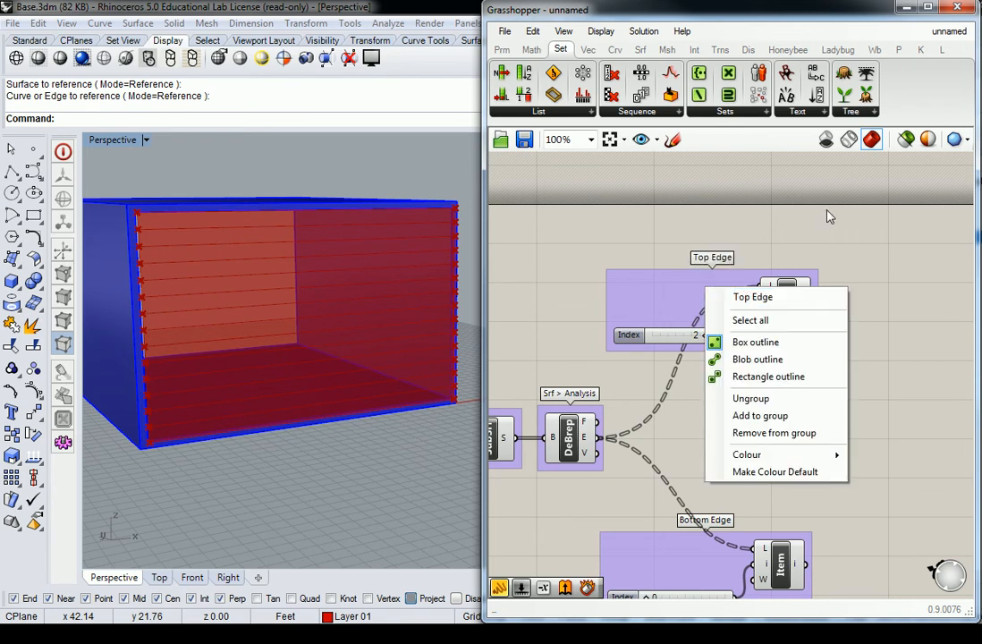
key("Return")
Line up the index sliders in the Top Edge and Bottom Edge groups with their List Item index inputs.
left_click(633, 333)
left_click_drag(633, 333, 588, 309)
left_click(709, 433)
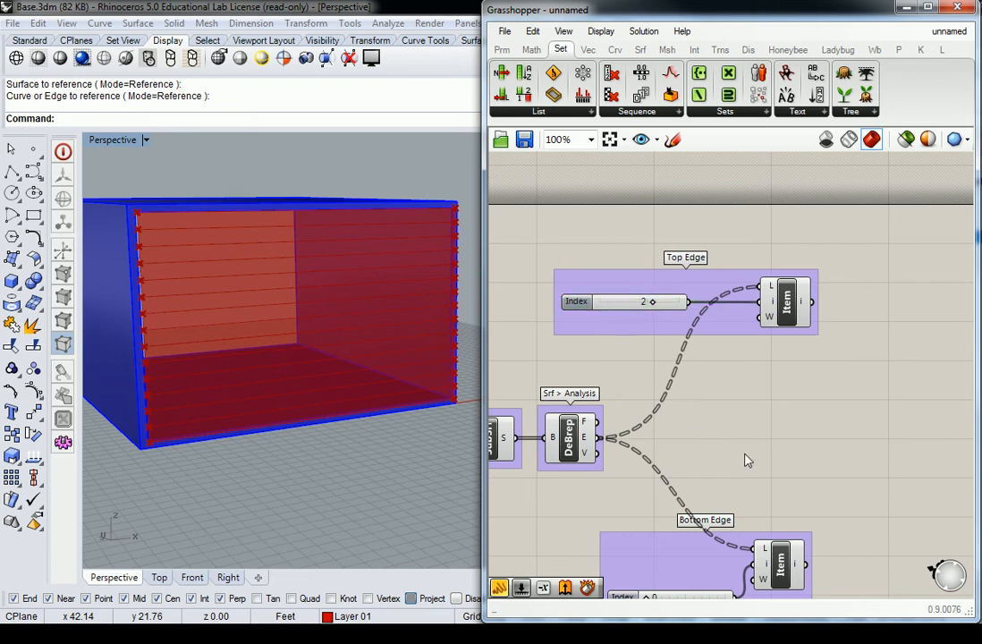
right_click_drag(709, 432, 708, 364)
left_click_drag(626, 530, 605, 499)
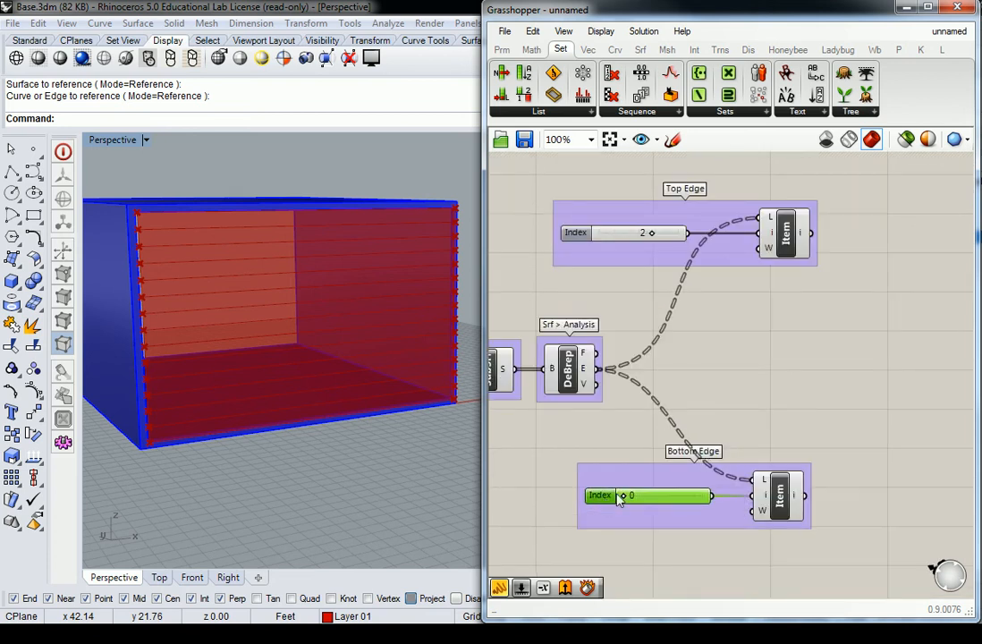
left_click(766, 386)
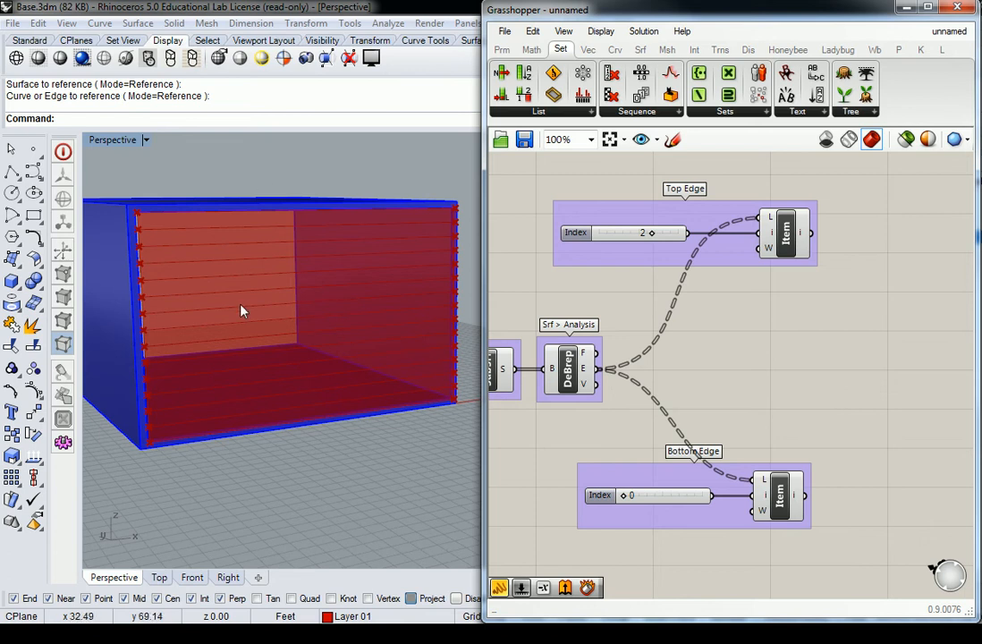
Add a Perp Frames component from the curve division tools next to the Top Edge group.
right_click_drag(242, 284, 325, 302)
scroll(309, 223, "up", 4)
right_click_drag(310, 226, 246, 229)
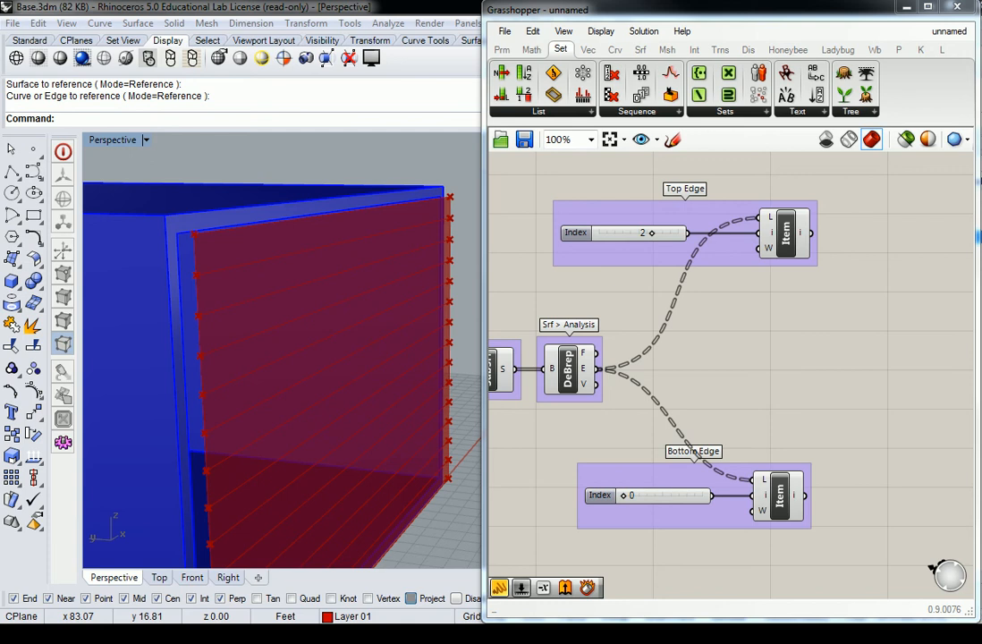
right_click_drag(814, 265, 768, 287)
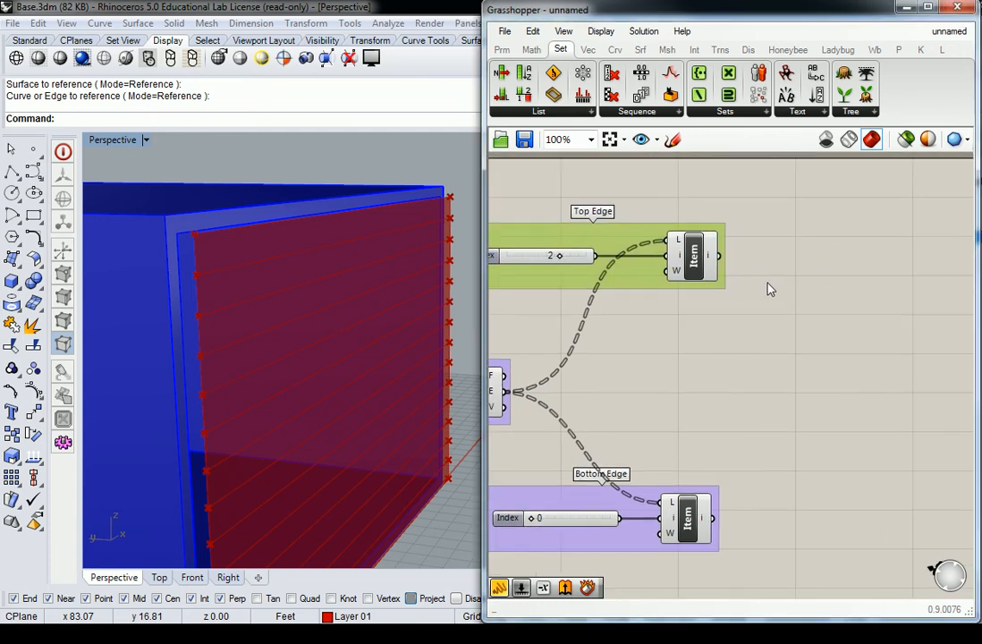
left_click(615, 49)
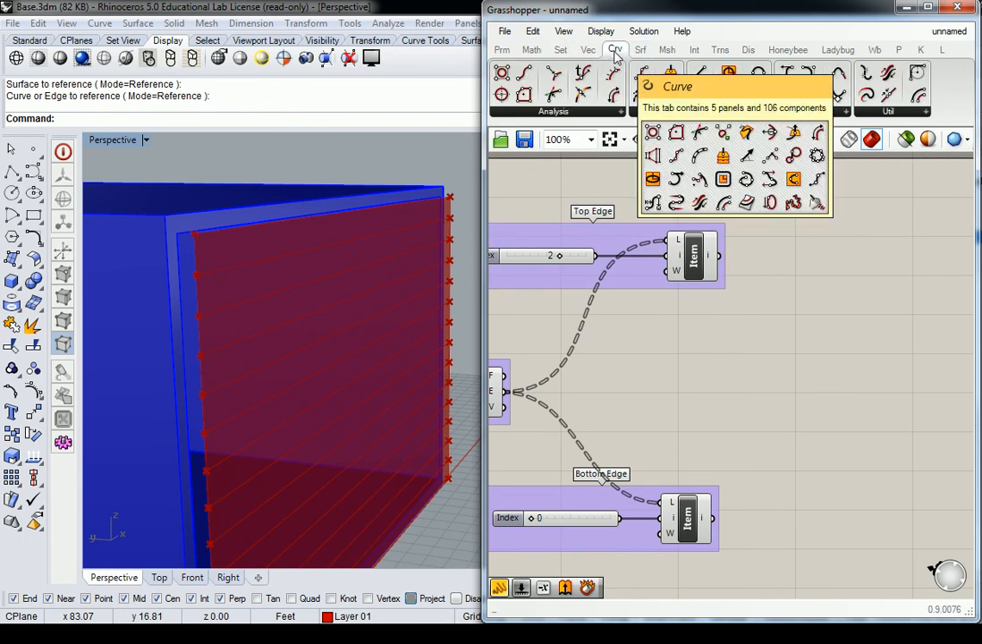
left_click(662, 114)
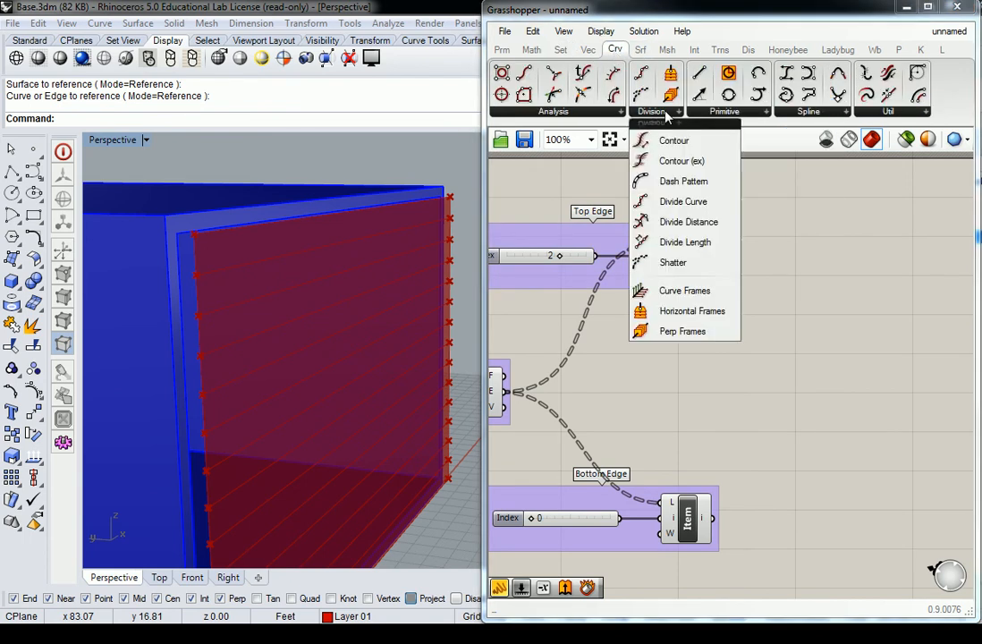
left_click(682, 331)
left_click(818, 287)
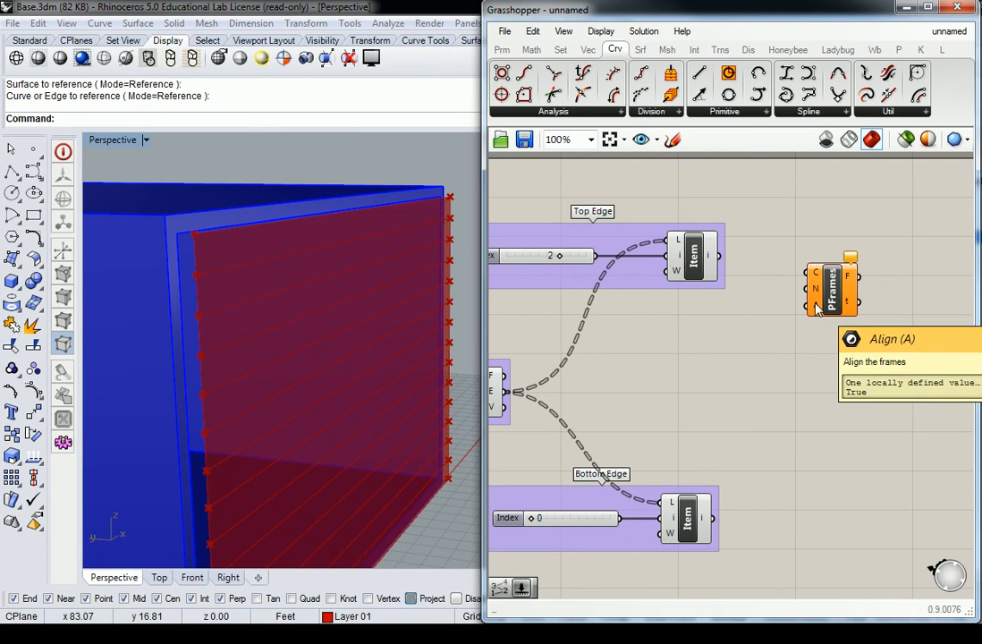
right_click_drag(815, 302, 736, 326)
right_click_drag(724, 277, 777, 282)
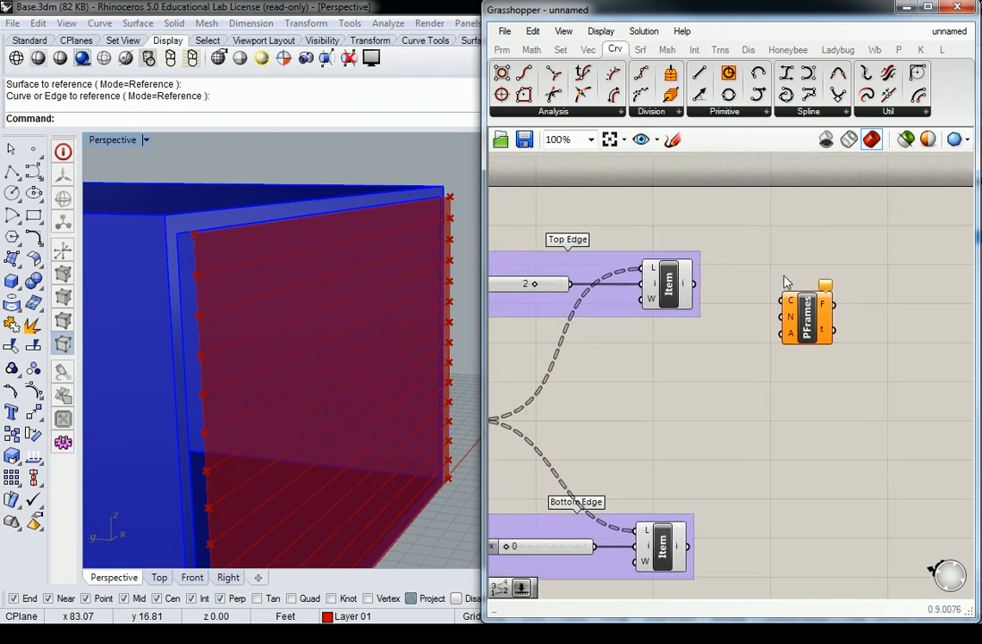
left_click_drag(803, 318, 793, 310)
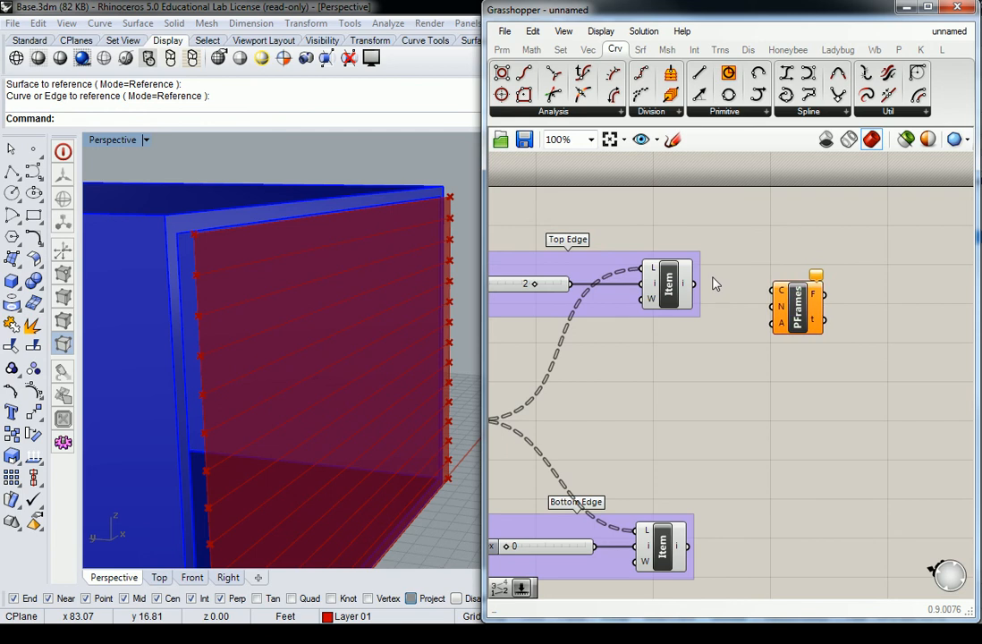
Feed the Top Edge List Item output into the Perp Frames curve input and align the component with that output.
left_click(678, 286)
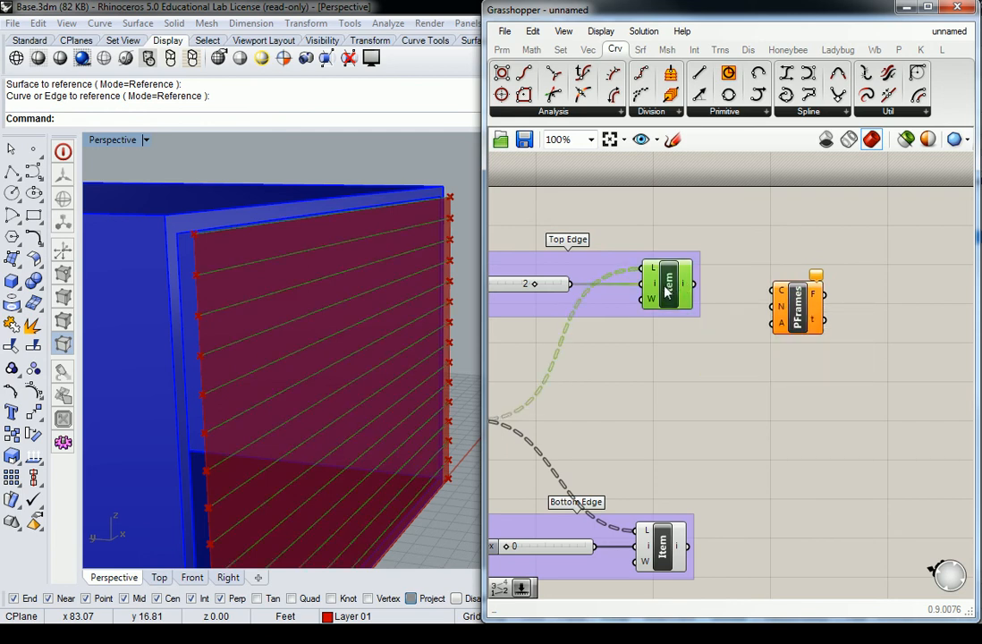
left_click_drag(693, 285, 774, 291)
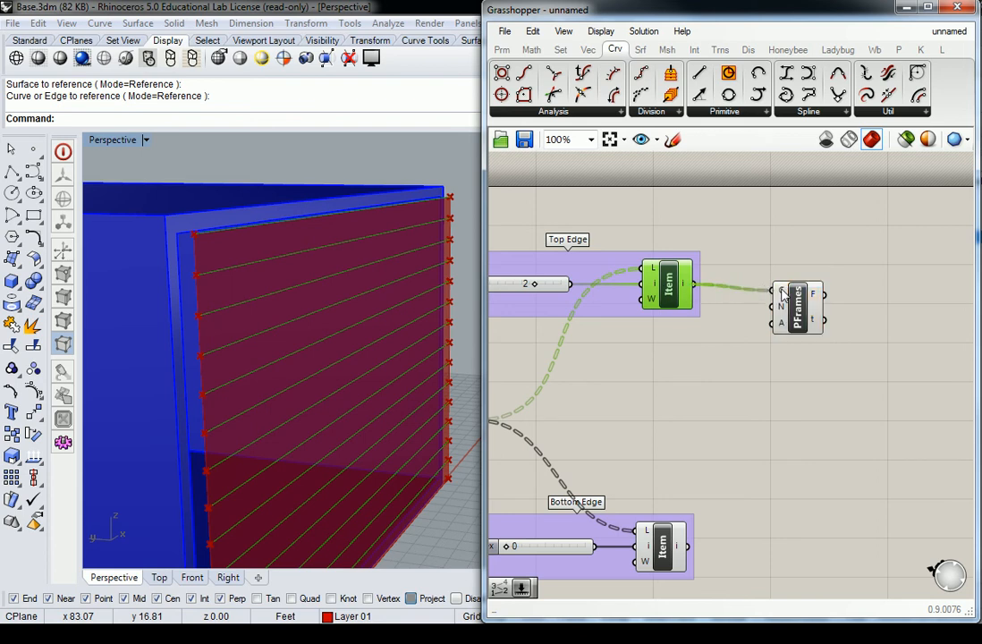
left_click(798, 304)
scroll(305, 236, "down", 6)
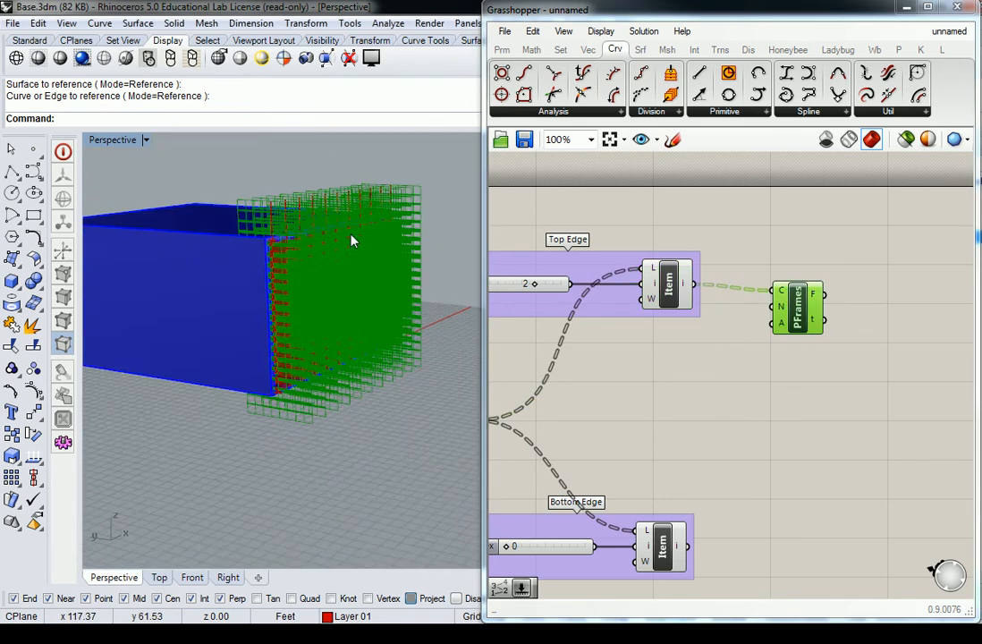
scroll(304, 237, "up", 8)
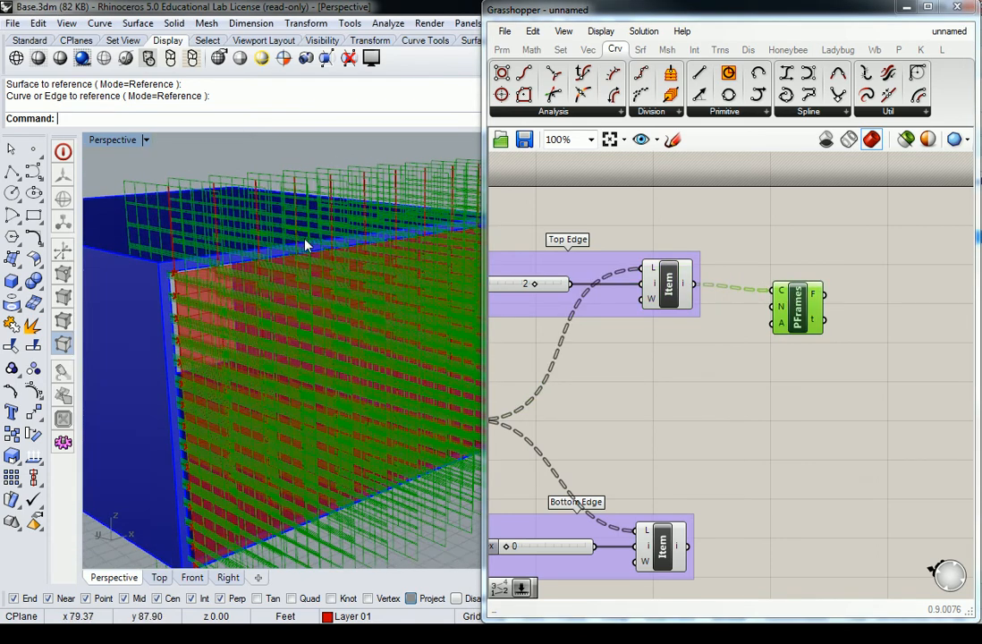
scroll(280, 237, "down", 3)
mouse_move(280, 237)
right_mouse_down()
mouse_move(300, 236)
mouse_move(267, 236)
mouse_move(275, 243)
right_mouse_up()
left_click_drag(798, 306, 807, 302)
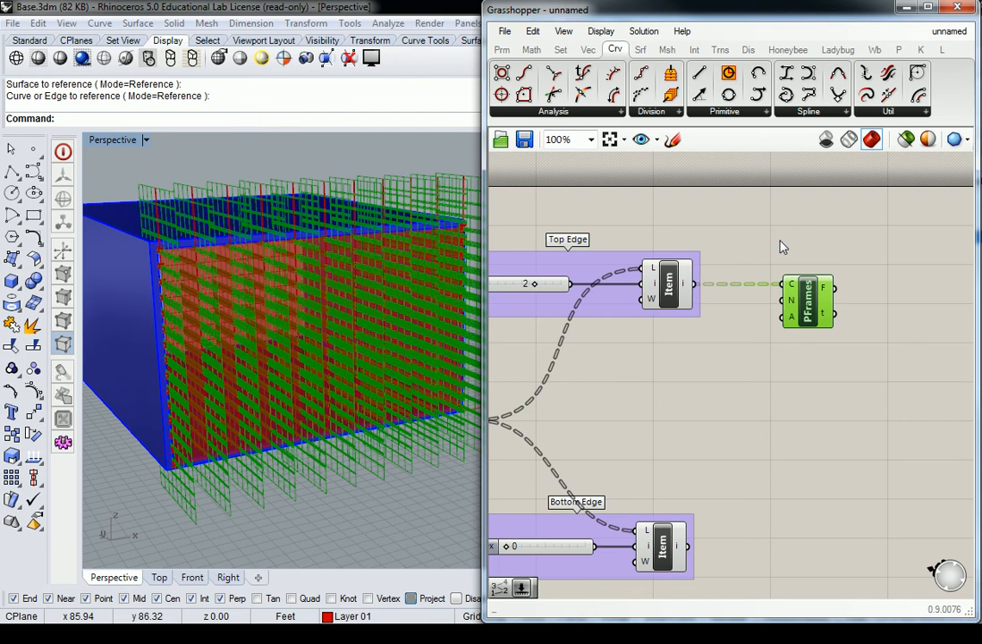
right_click_drag(789, 257, 779, 261)
left_click(705, 358)
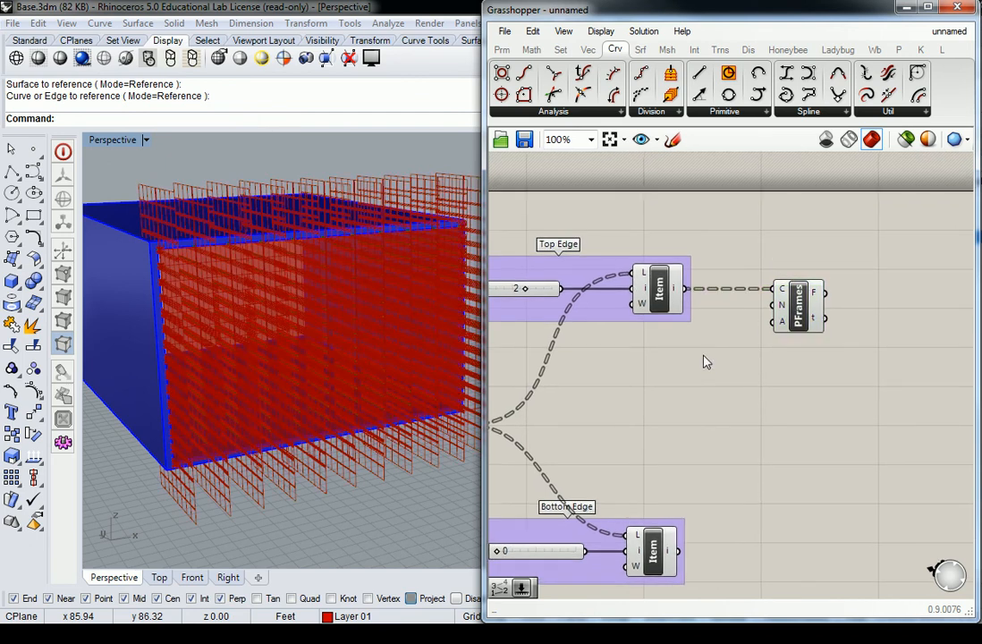
Add a number slider set to 5 below the Top Edge group and feed it into the Perp Frames count input.
double_click(701, 355)
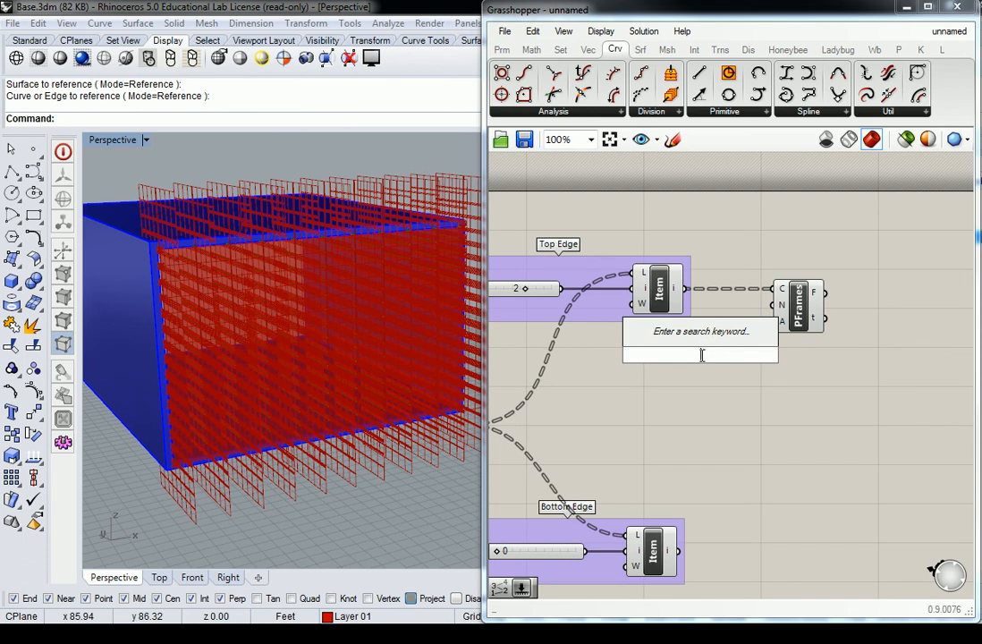
key("Escape")
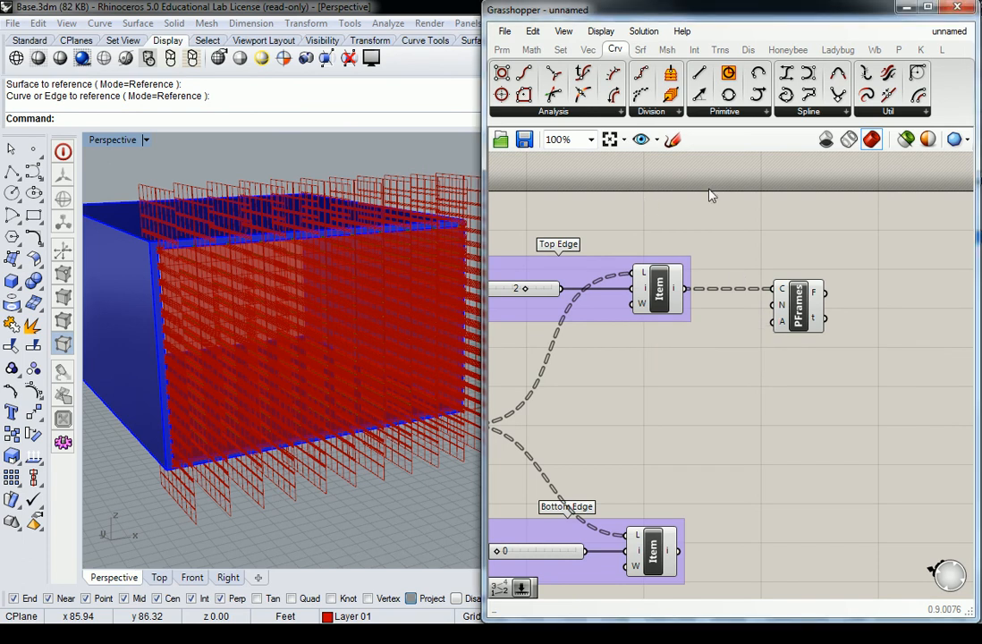
double_click(676, 410)
type("9")
key("Return")
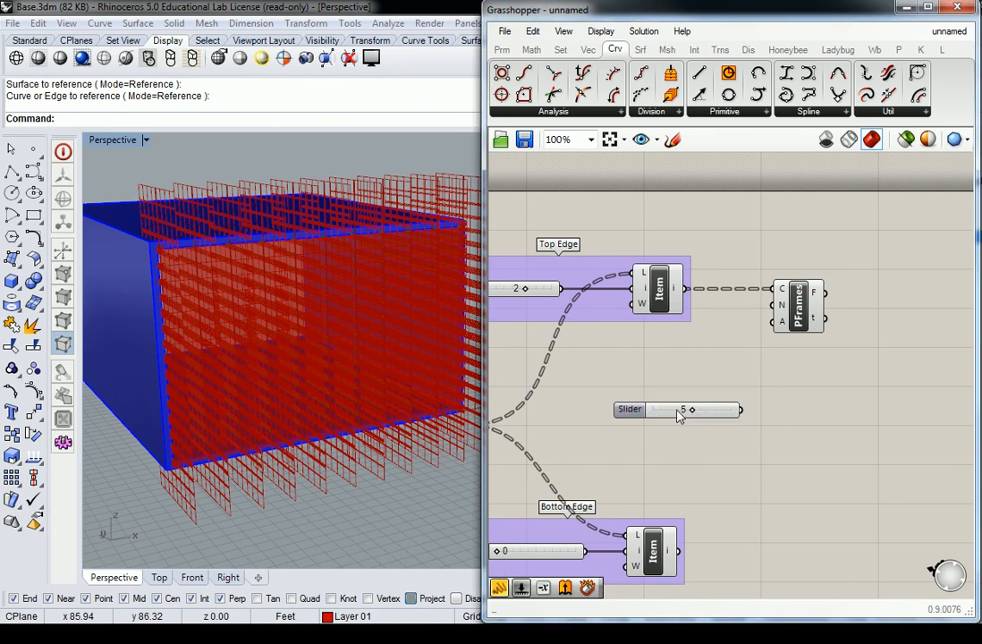
left_click_drag(741, 410, 773, 306)
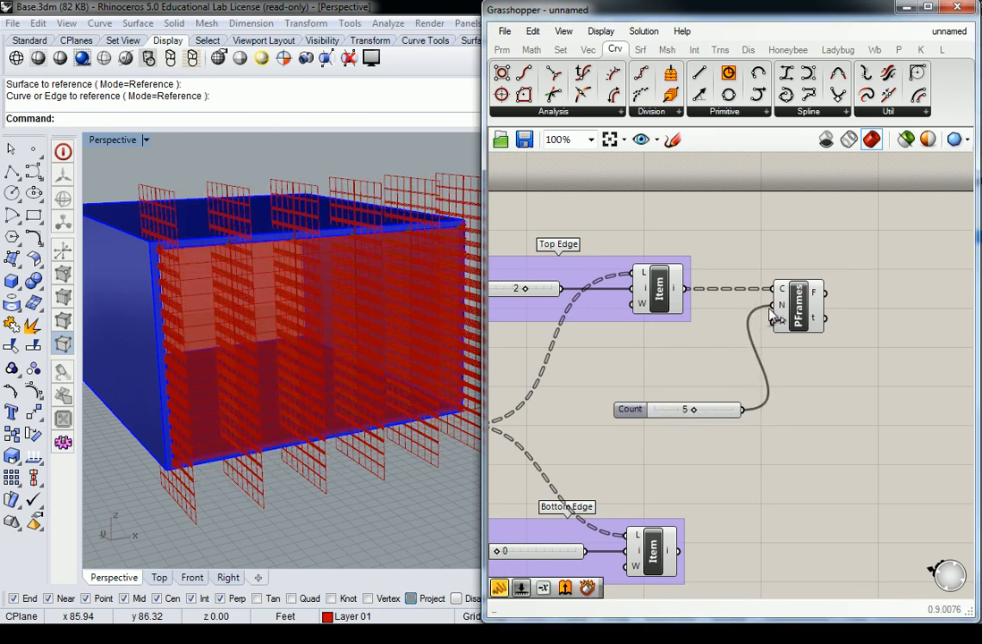
Shift the Count slider away from the Perp Frames component and set it to 4.
right_click_drag(715, 367, 697, 365)
left_click_drag(625, 407, 606, 399)
right_click_drag(677, 347, 658, 349)
right_click_drag(431, 273, 376, 270)
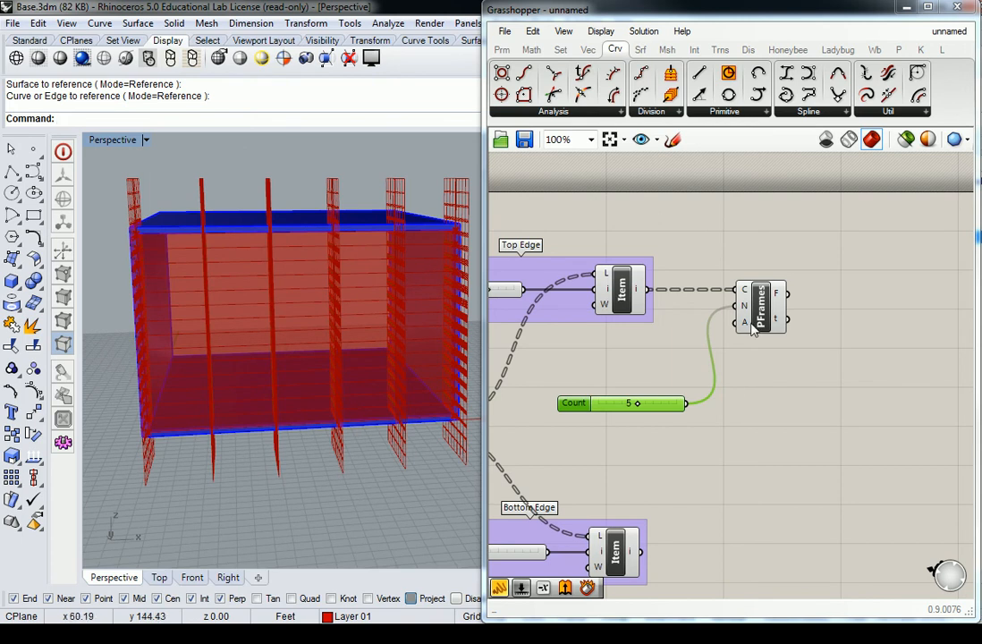
mouse_move(747, 313)
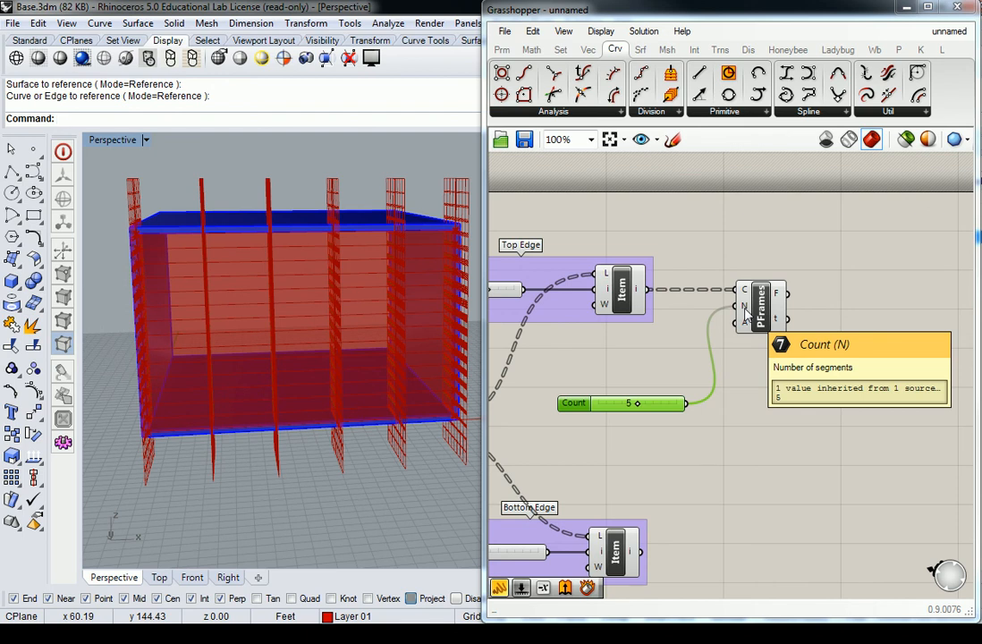
left_click_drag(648, 406, 631, 405)
right_click_drag(208, 313, 297, 320)
left_click(642, 356)
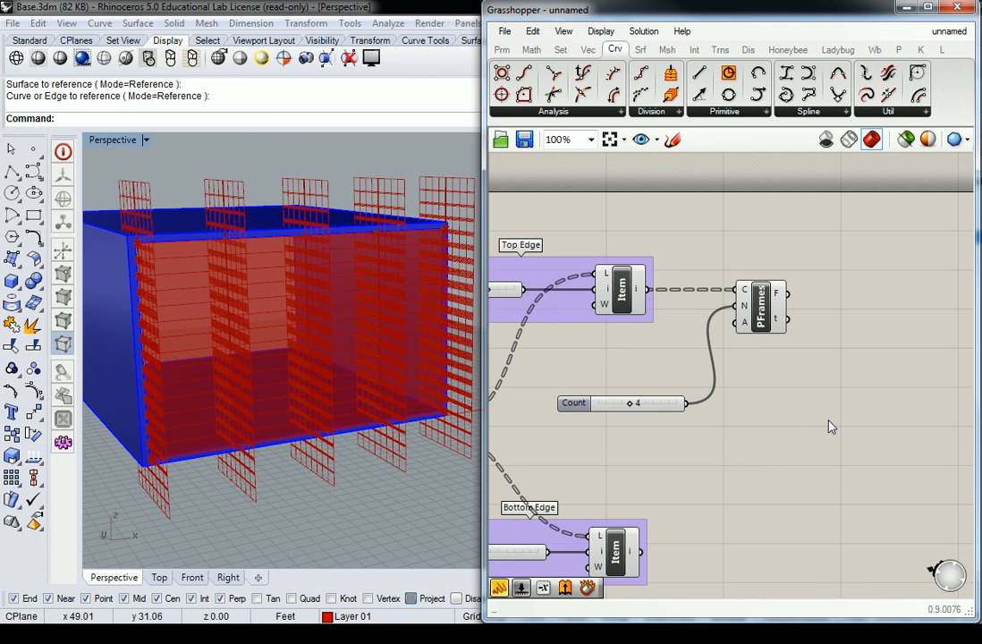
Add a Divide Curve component beside the Bottom Edge group, below the Perp Frames component.
right_click_drag(767, 423, 791, 333)
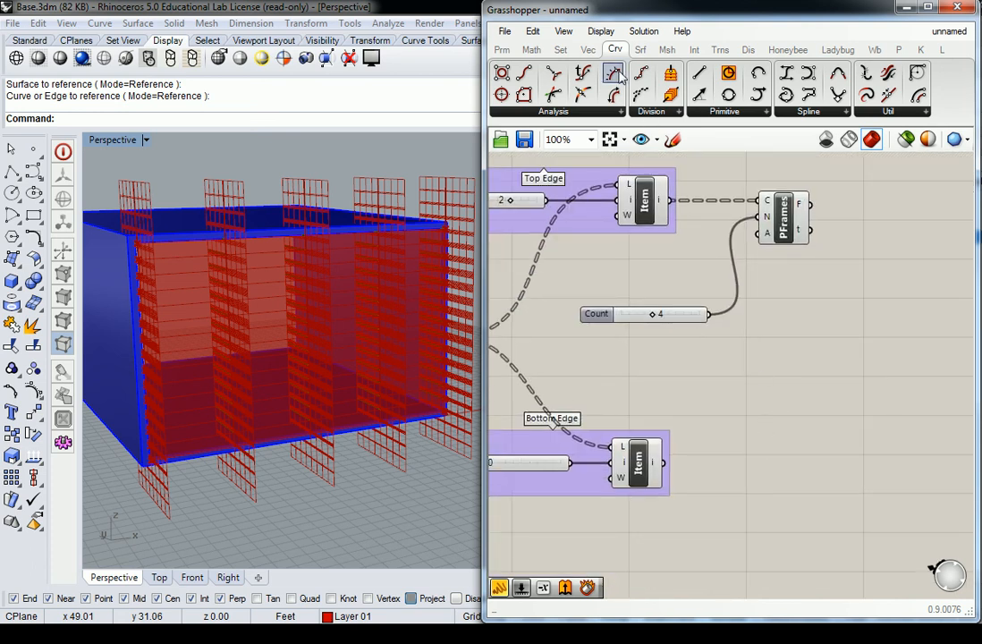
left_click(651, 111)
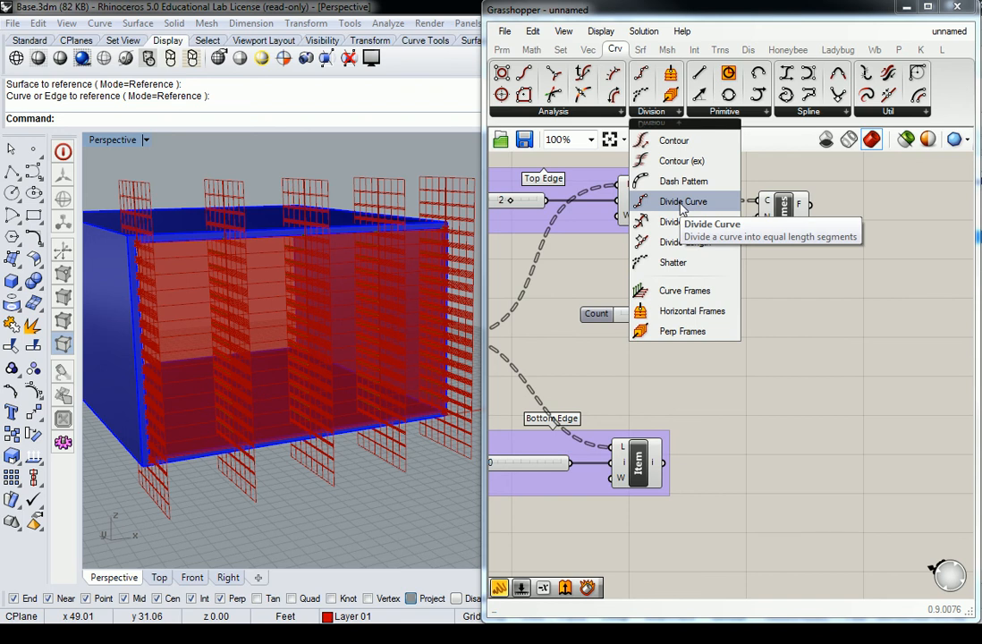
left_click_drag(682, 203, 776, 475)
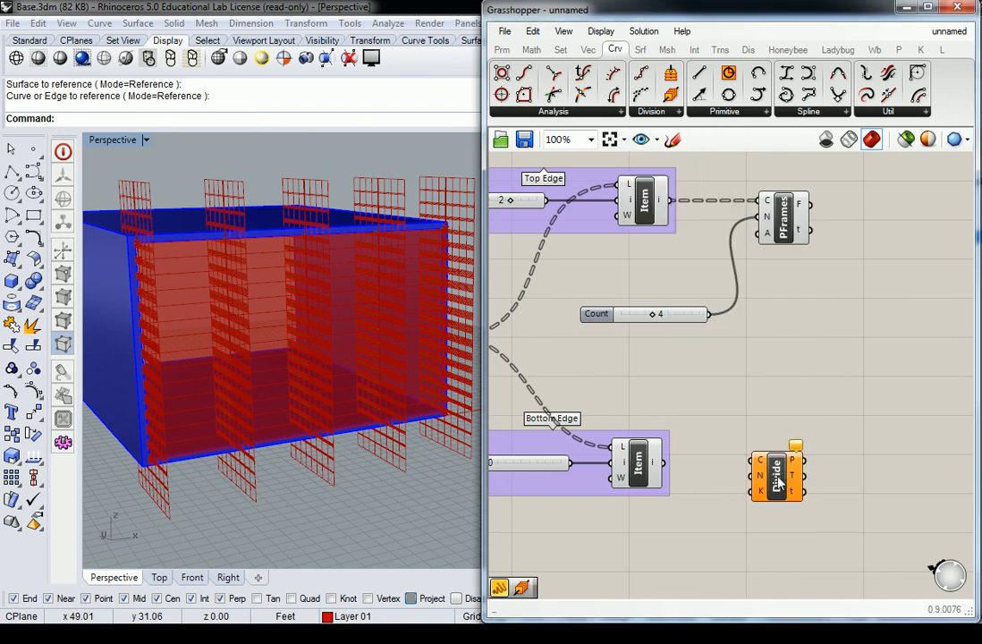
Group the Perp Frames and Divide Curve components and name the group "Crv > Div".
left_click_drag(747, 166, 866, 520)
key("ctrl+g")
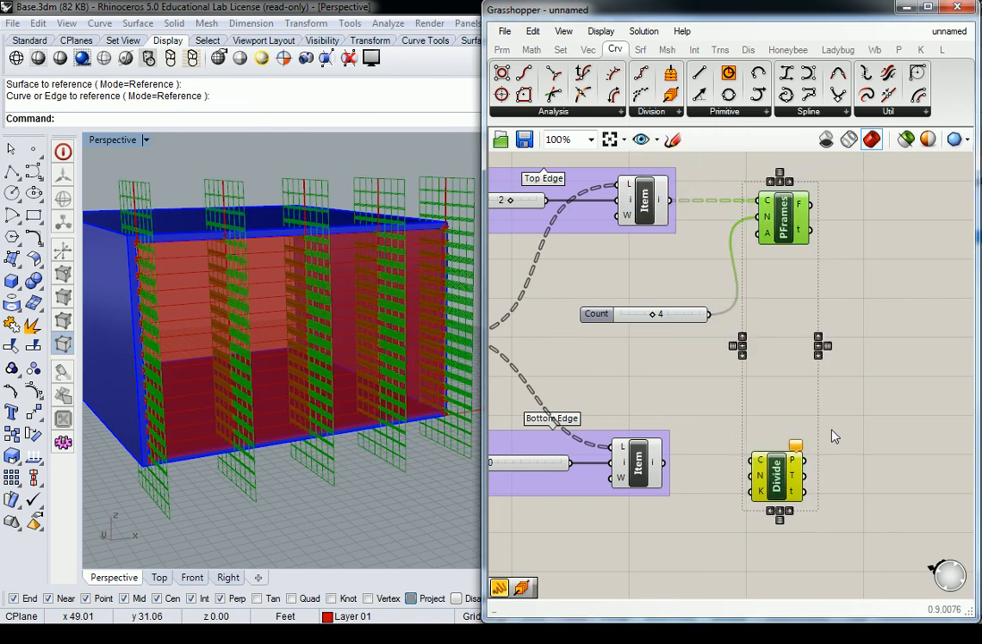
right_click(790, 296)
type("Crv > Div")
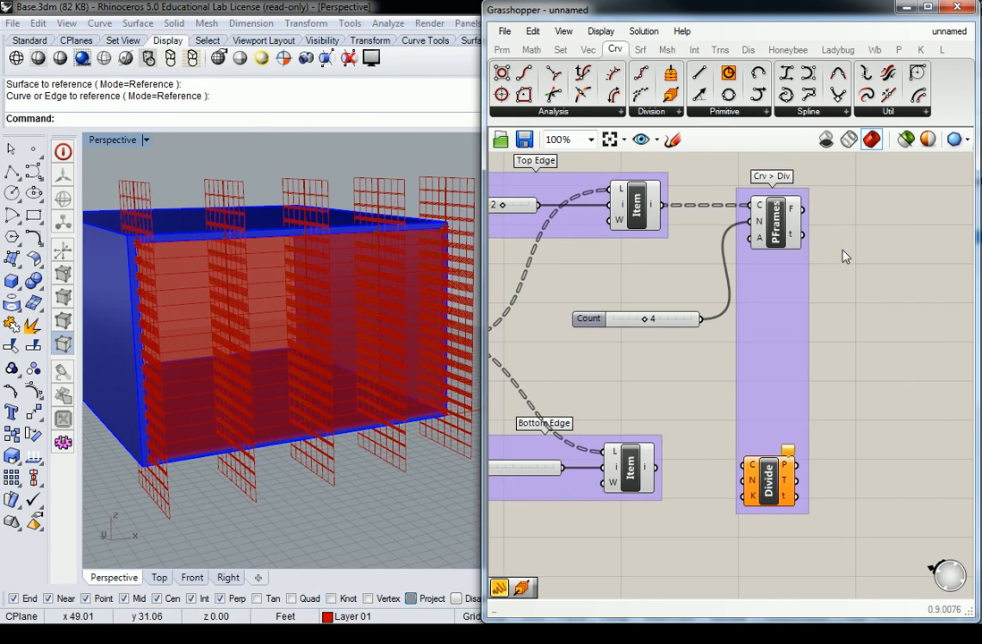
Feed the Bottom Edge List Item output into the Divide Curve curve input and inspect the division points in the model.
left_click(601, 327)
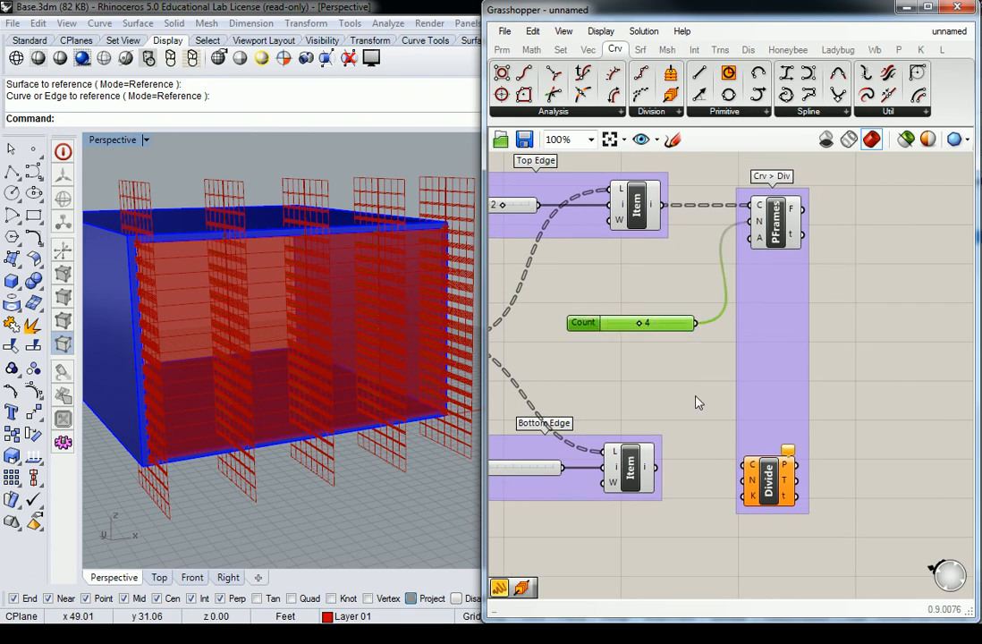
left_click(632, 472)
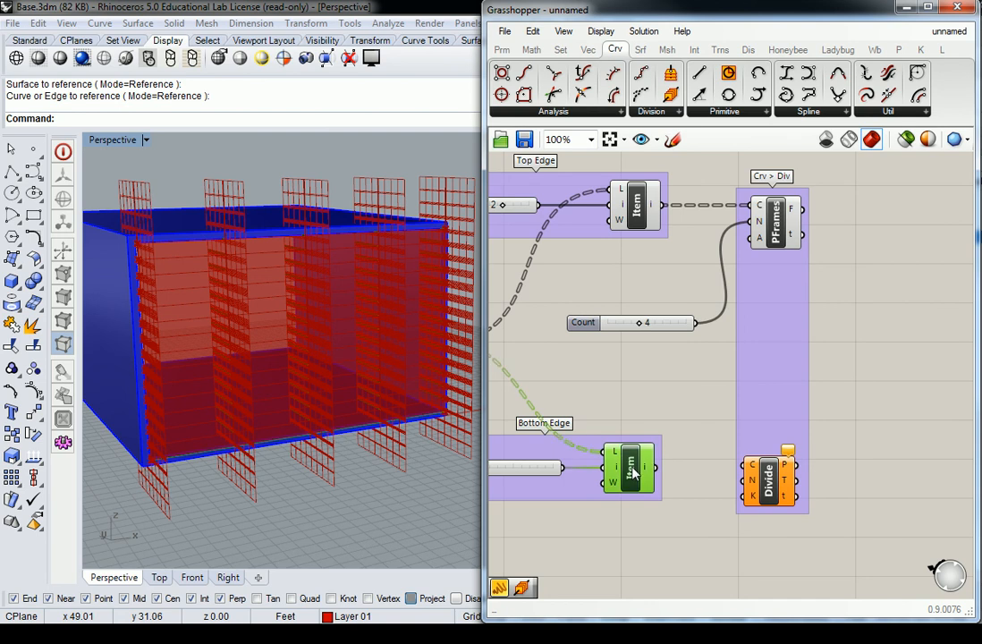
left_click_drag(656, 467, 746, 466)
left_click(767, 477)
right_click_drag(331, 327, 307, 328)
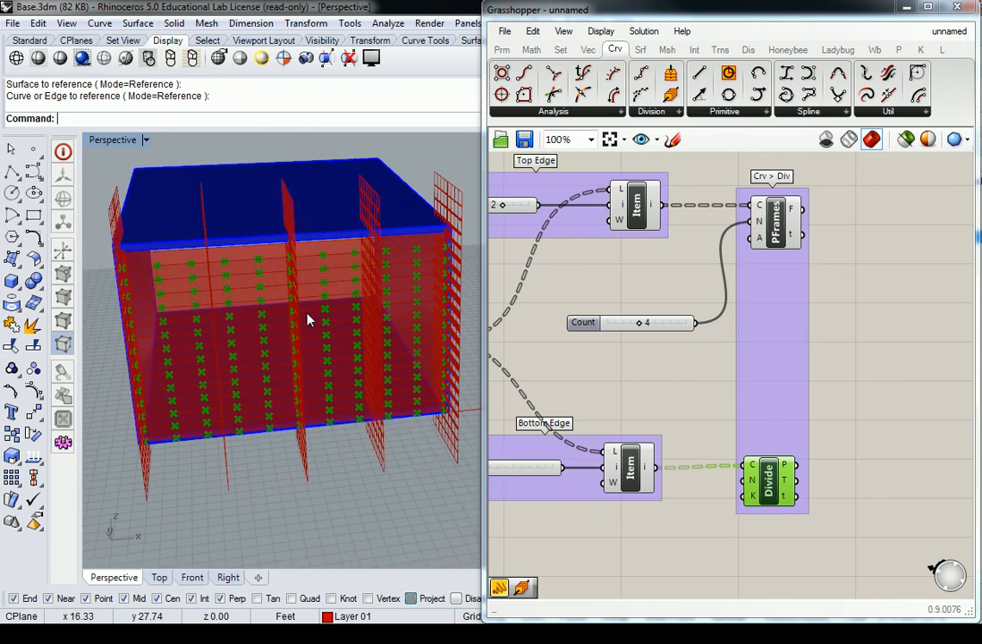
Feed the Count slider into the Divide Curve count input as well and position the slider midway between the two division components.
left_click(531, 304)
left_click_drag(598, 322, 595, 325)
left_click_drag(691, 326, 749, 480)
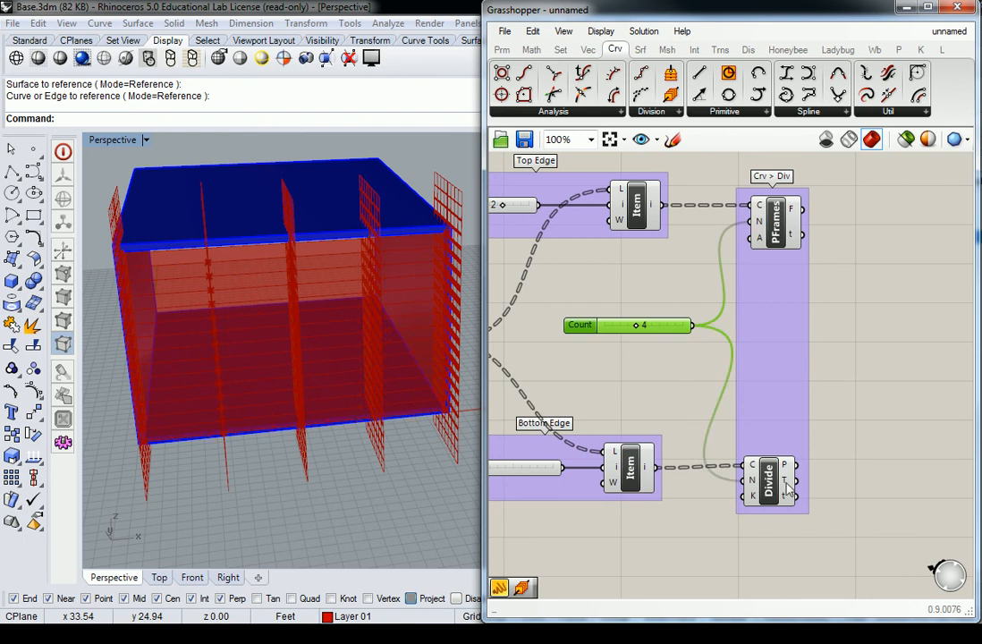
left_click(767, 483)
mouse_move(438, 373)
right_mouse_down()
mouse_move(394, 369)
mouse_move(423, 369)
right_mouse_up()
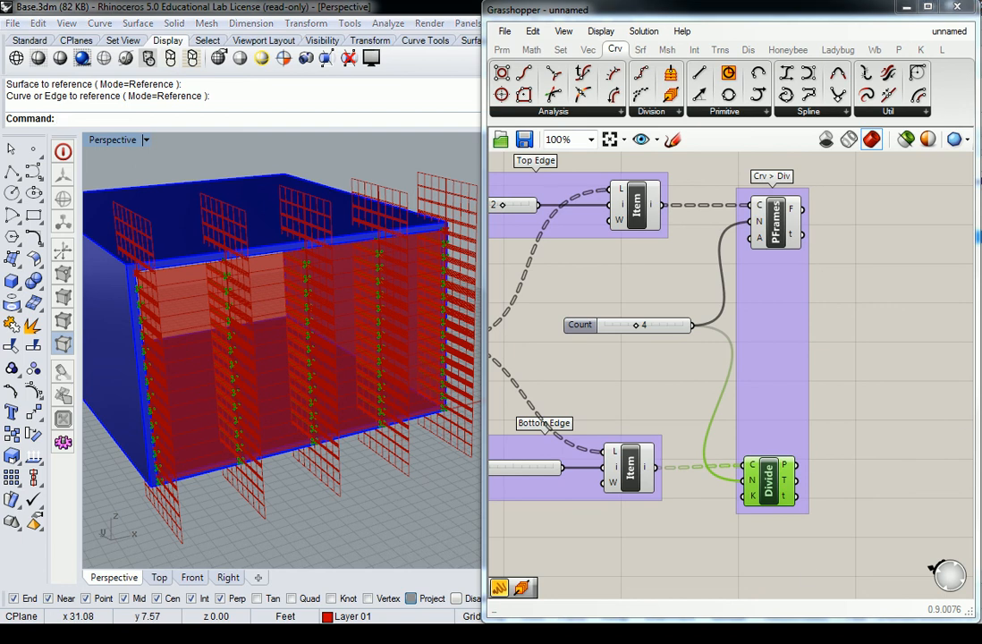
right_click_drag(737, 287, 704, 293)
left_click_drag(551, 338, 542, 346)
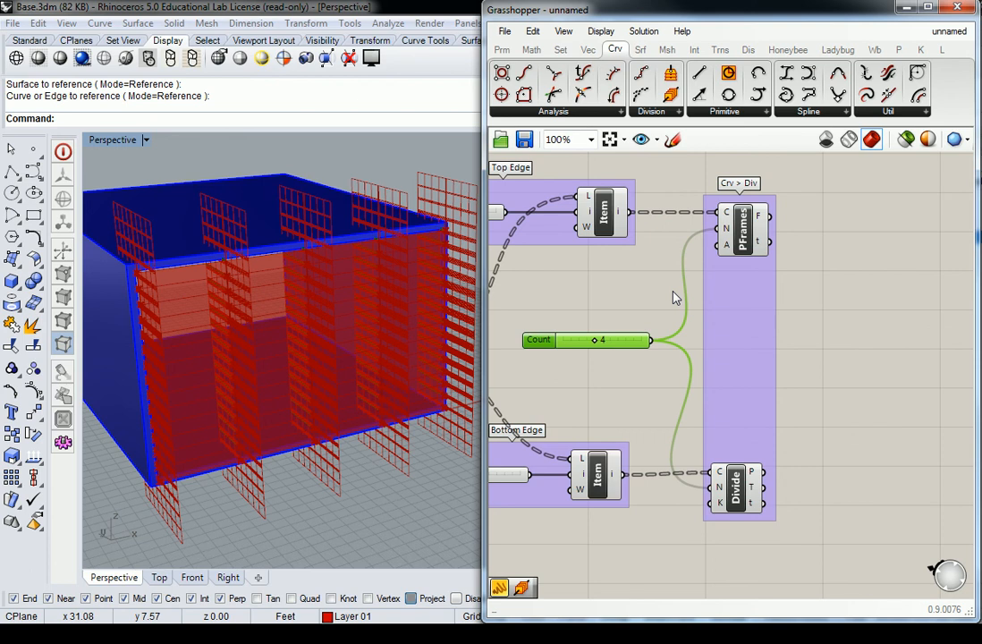
scroll(313, 157, "down", 6)
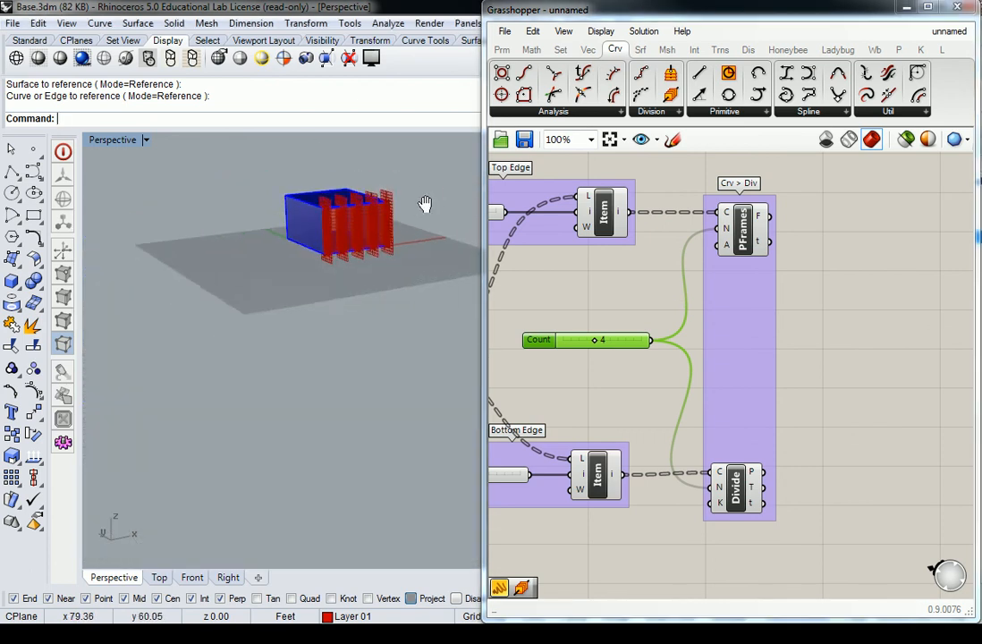
right_click_drag(333, 288, 308, 313)
scroll(329, 291, "up", 4)
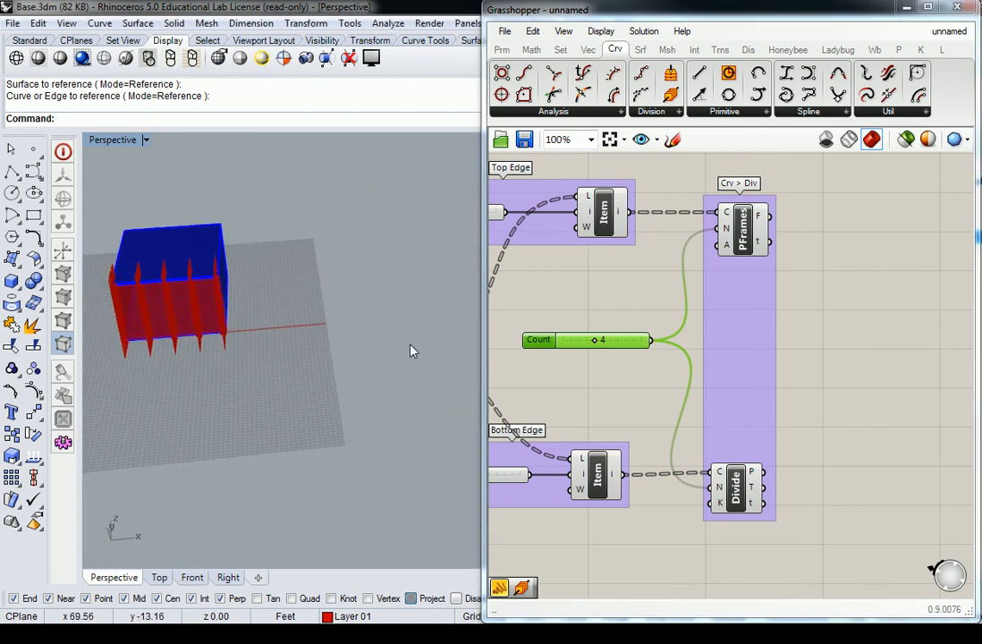
right_click_drag(87, 286, 353, 344)
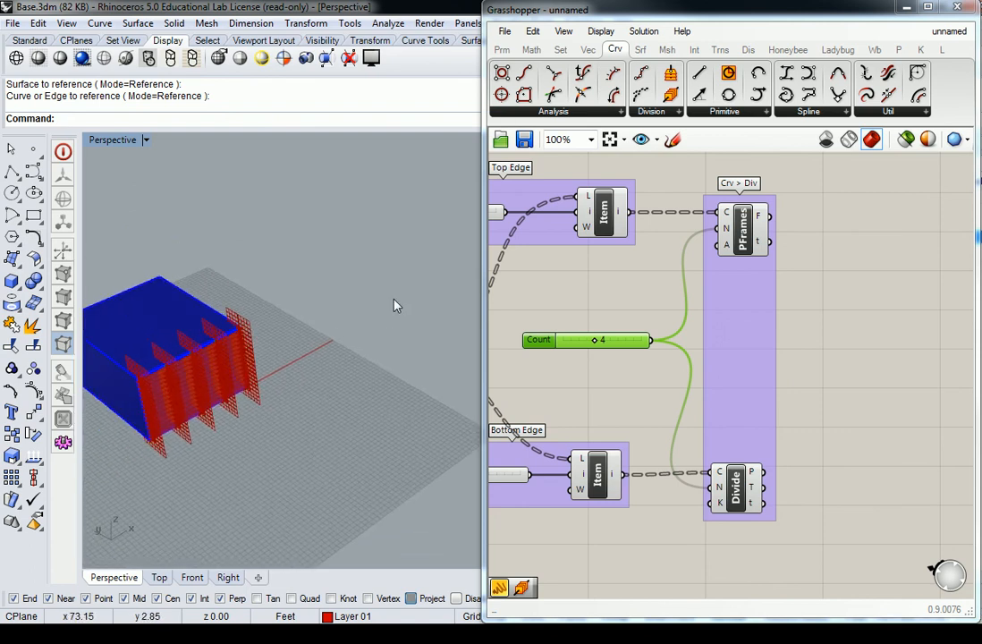